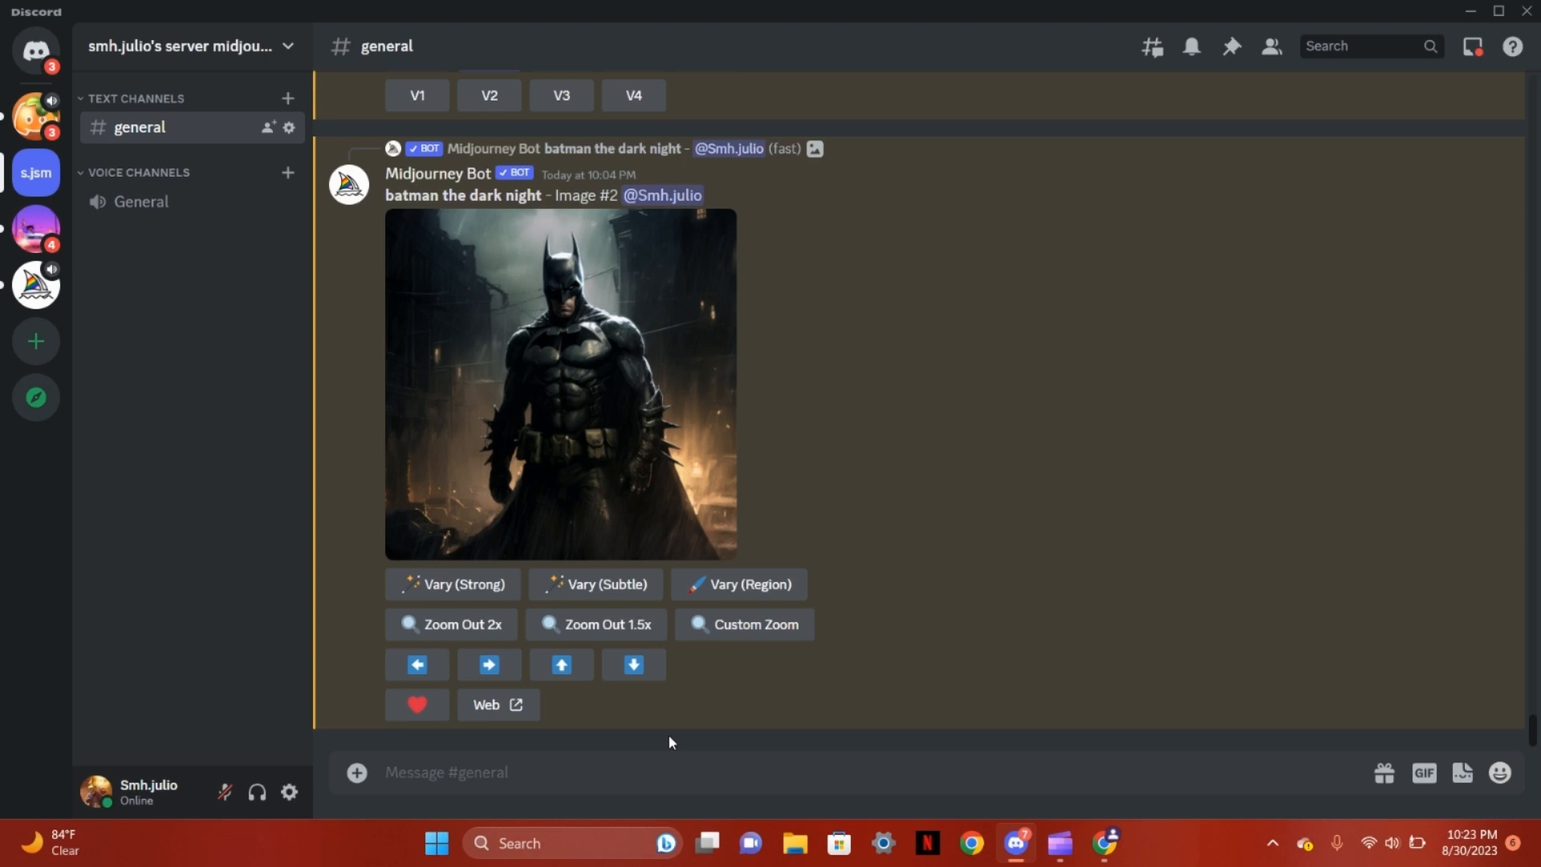
- Upload the file unnamed (5) from Downloads and post it in the general channel
click(358, 774)
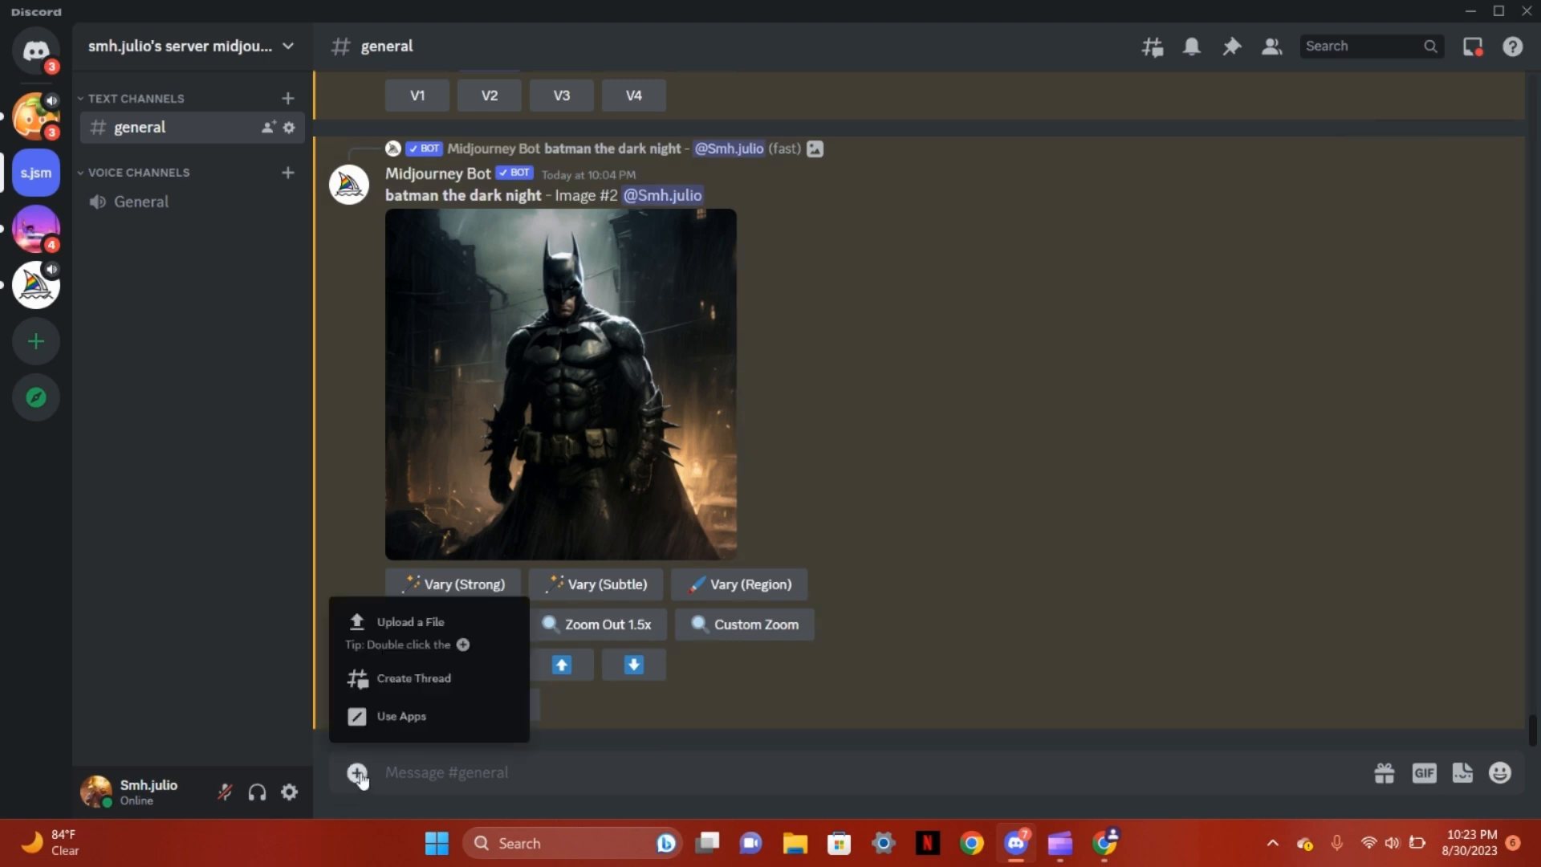
click(409, 632)
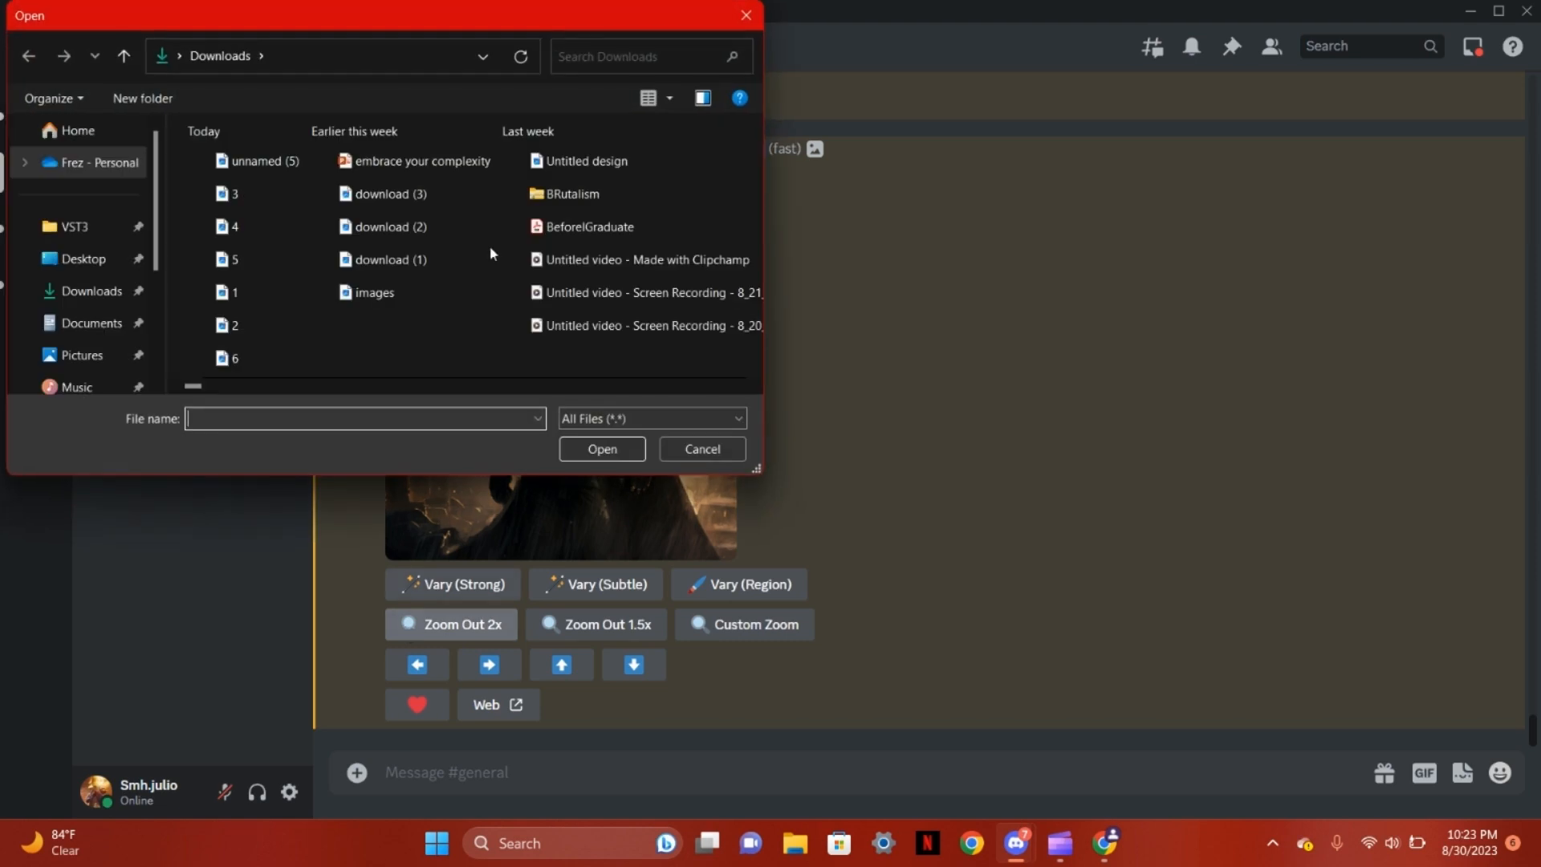
click(252, 166)
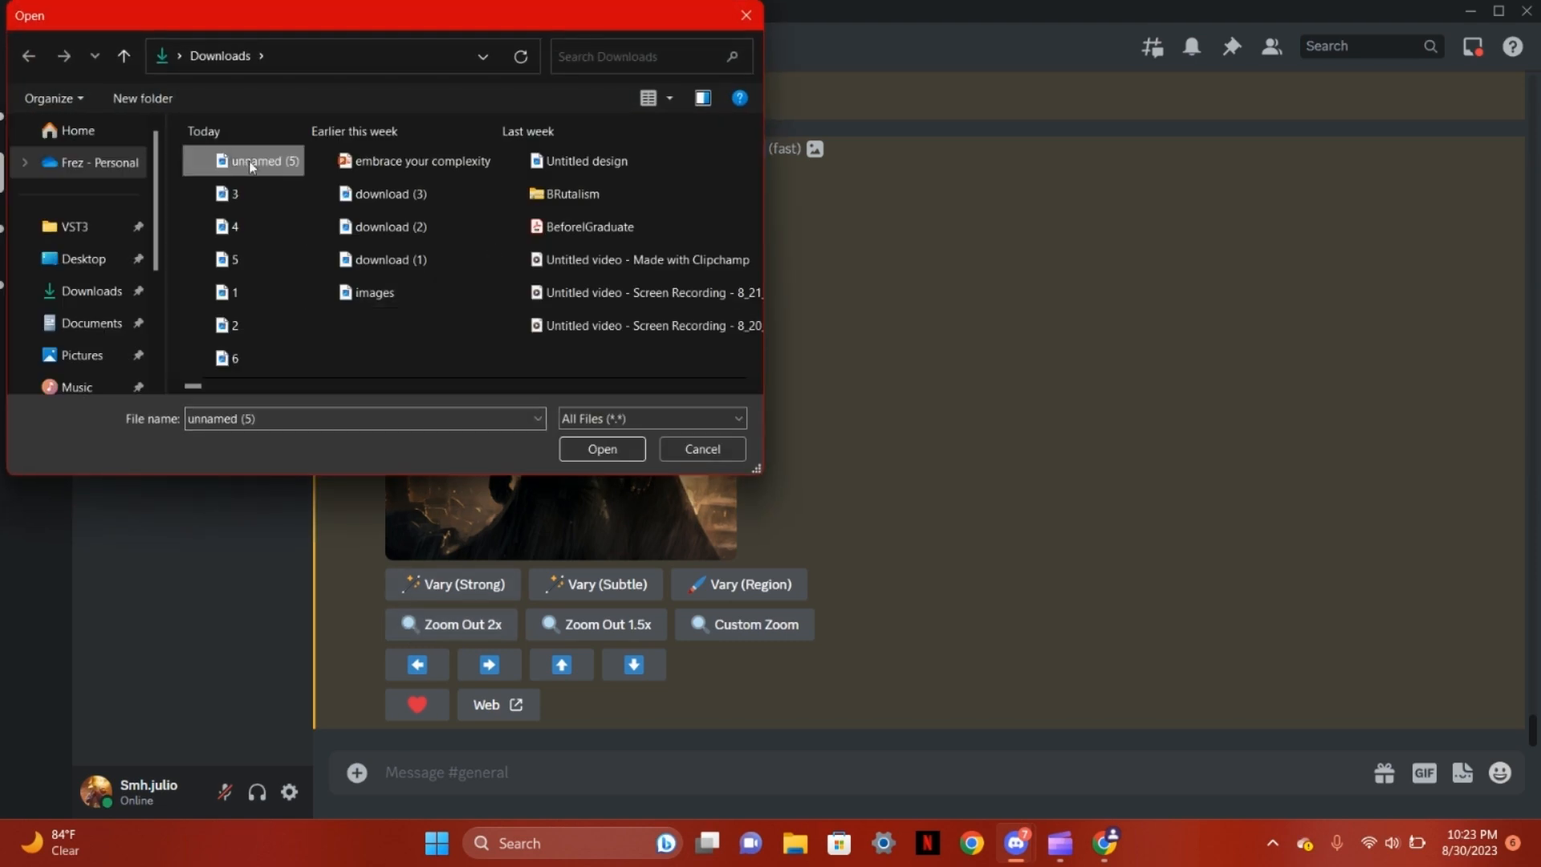
click(597, 450)
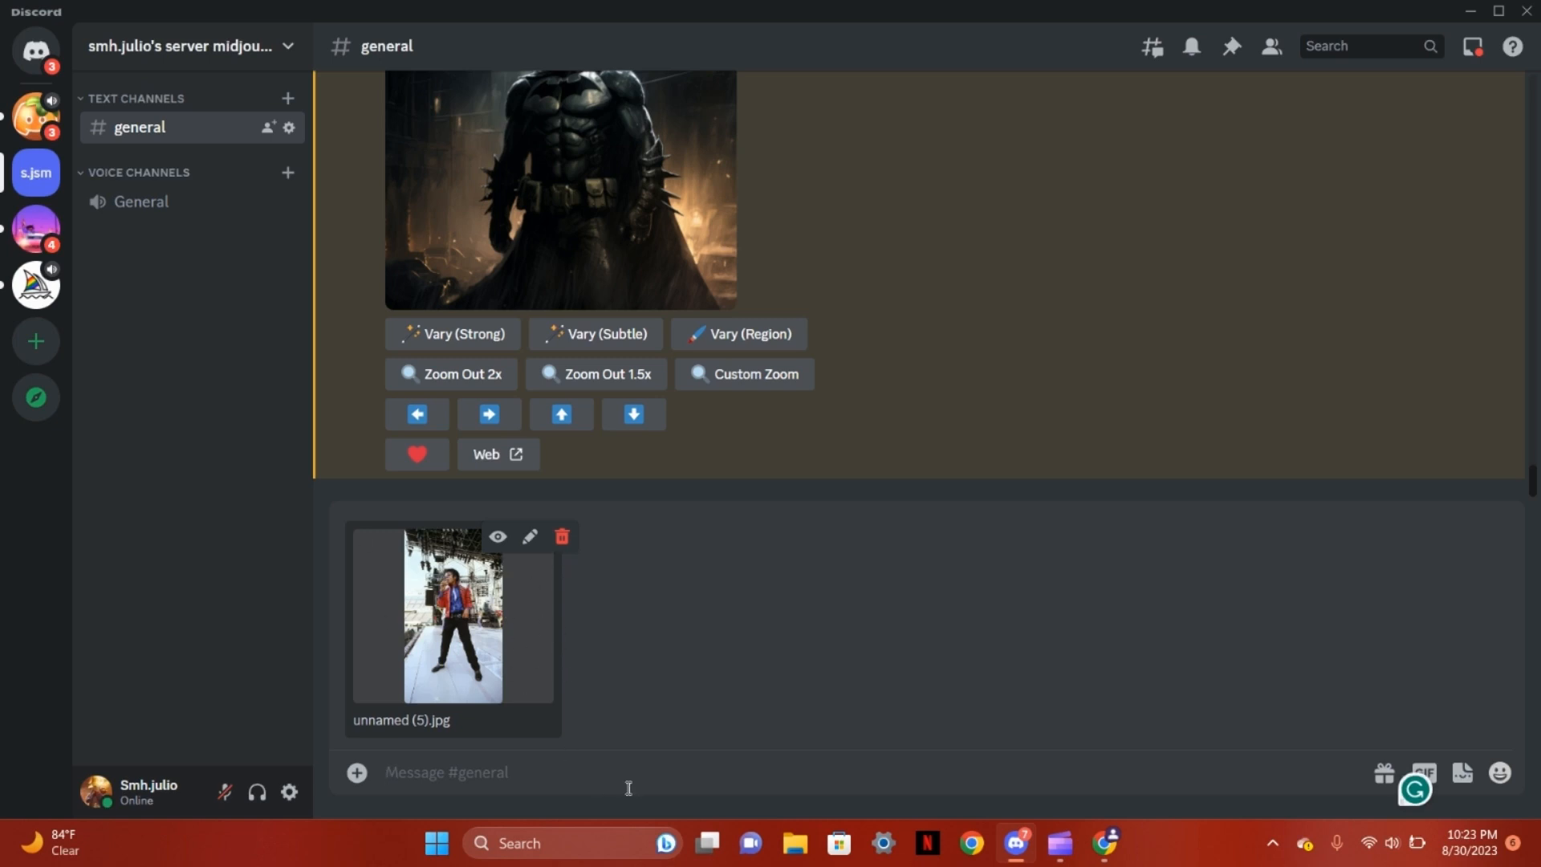
key(Return)
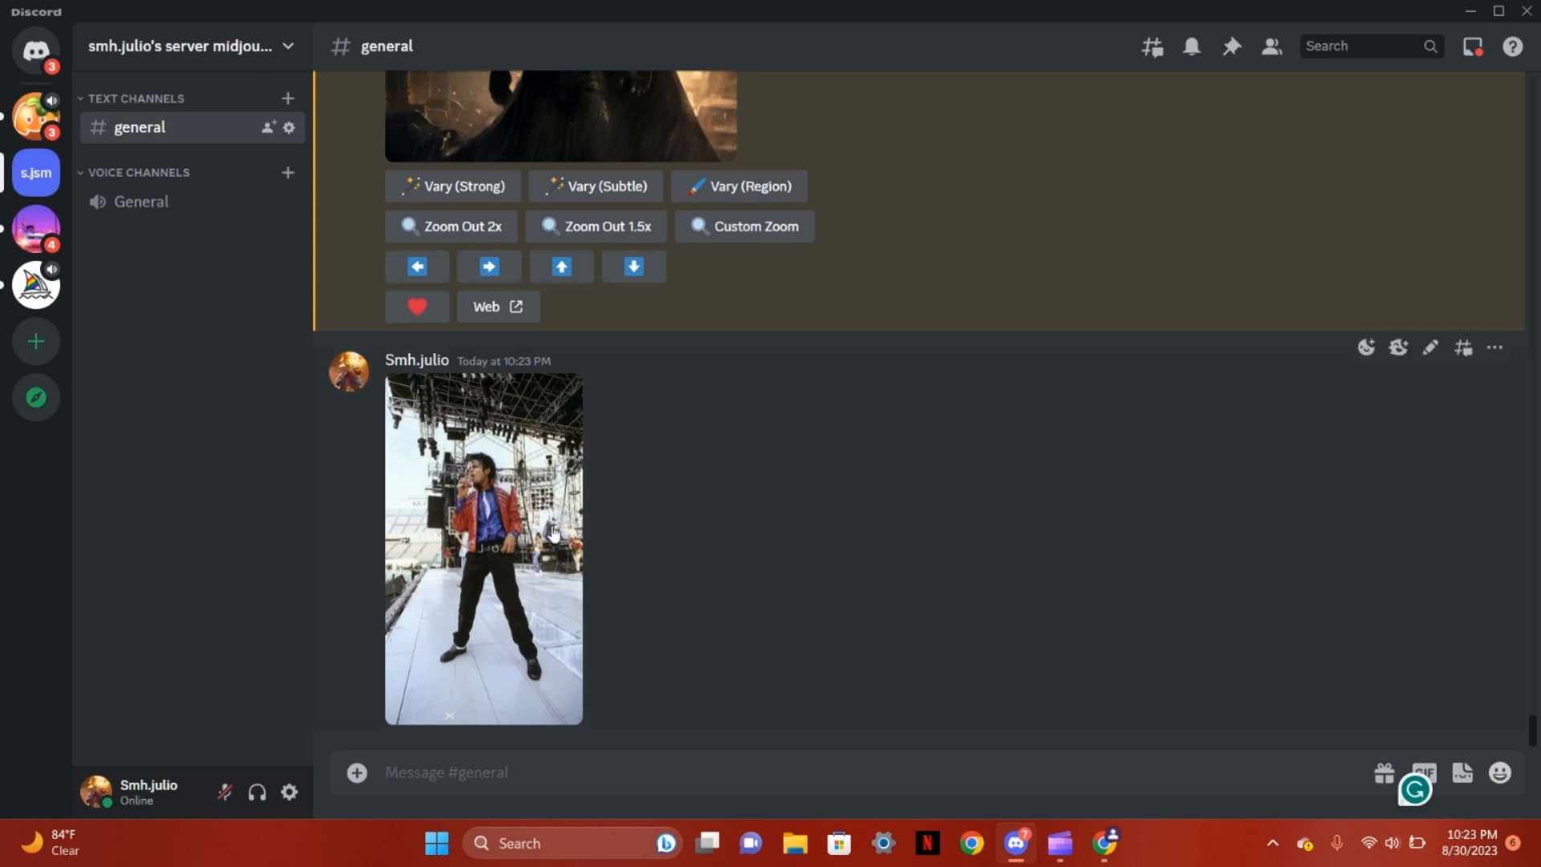
- Copy the posted photo's link, check it by opening it in Chrome, and close the browser
right_click(484, 538)
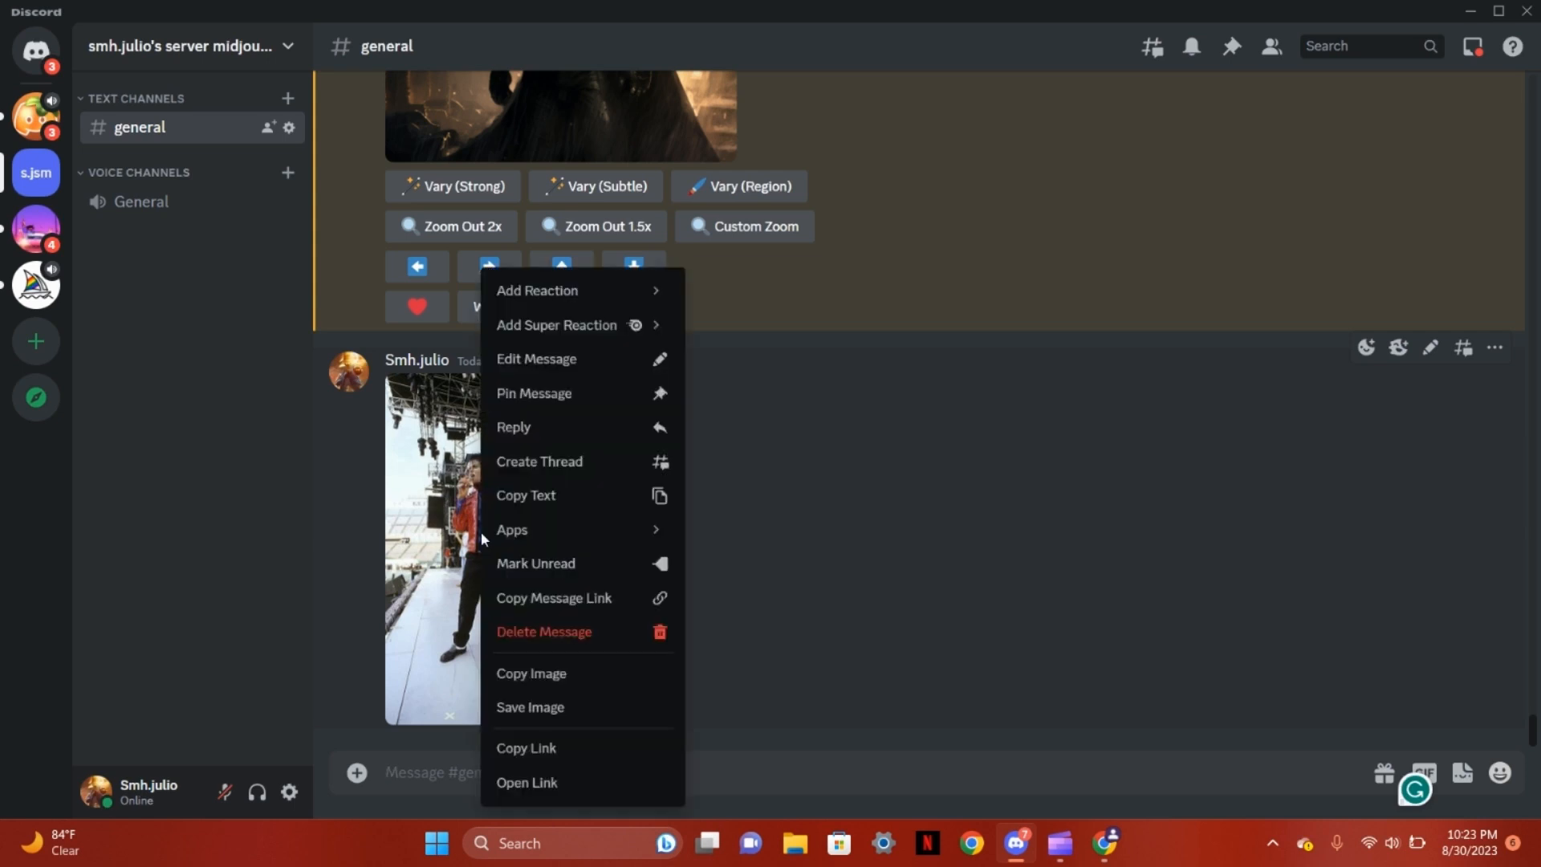
click(550, 748)
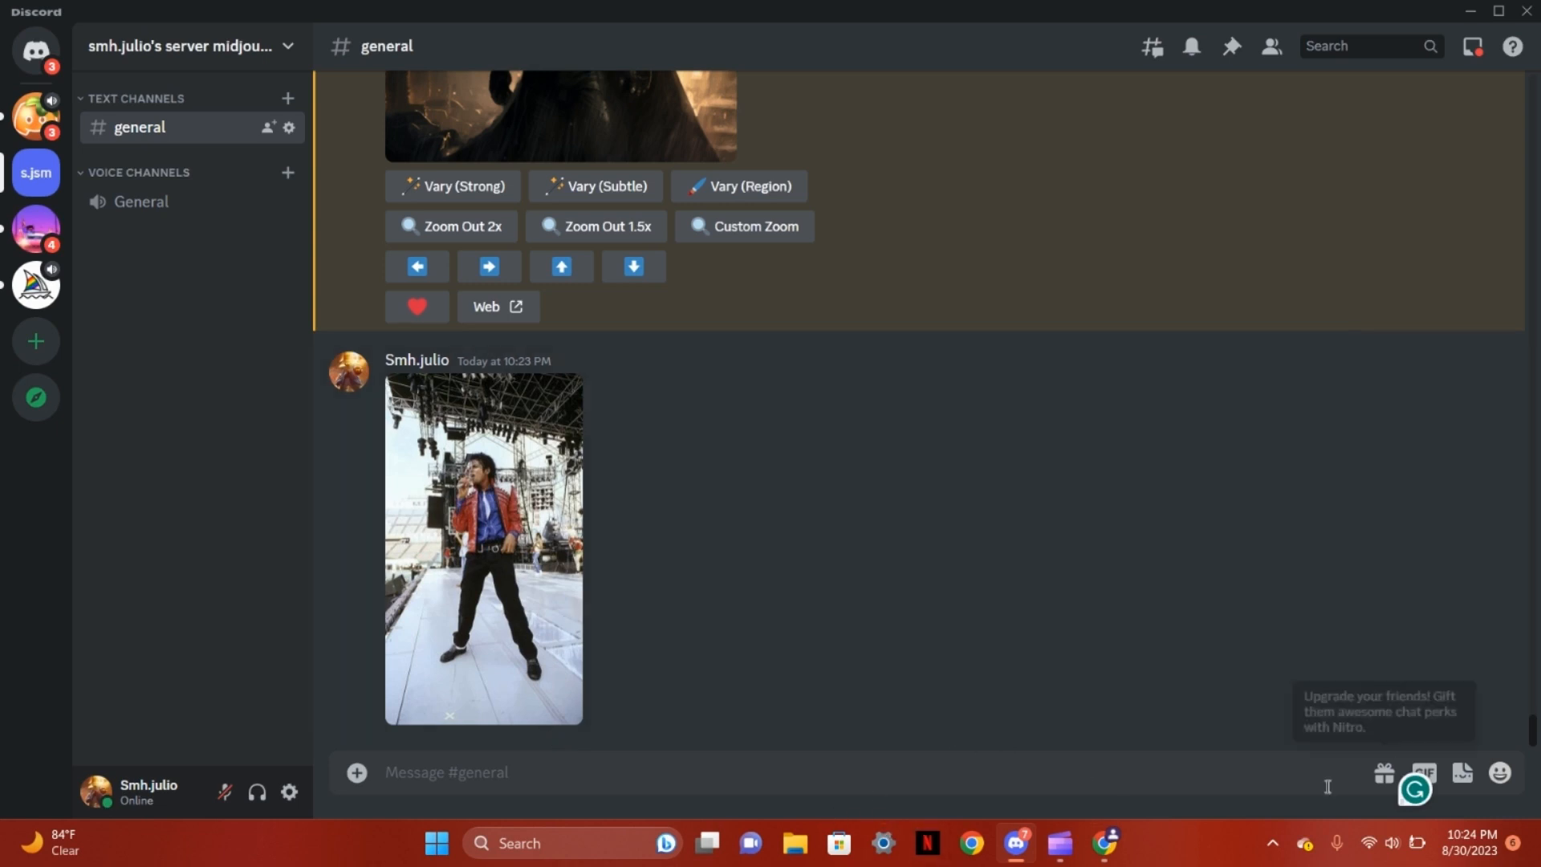
click(1105, 843)
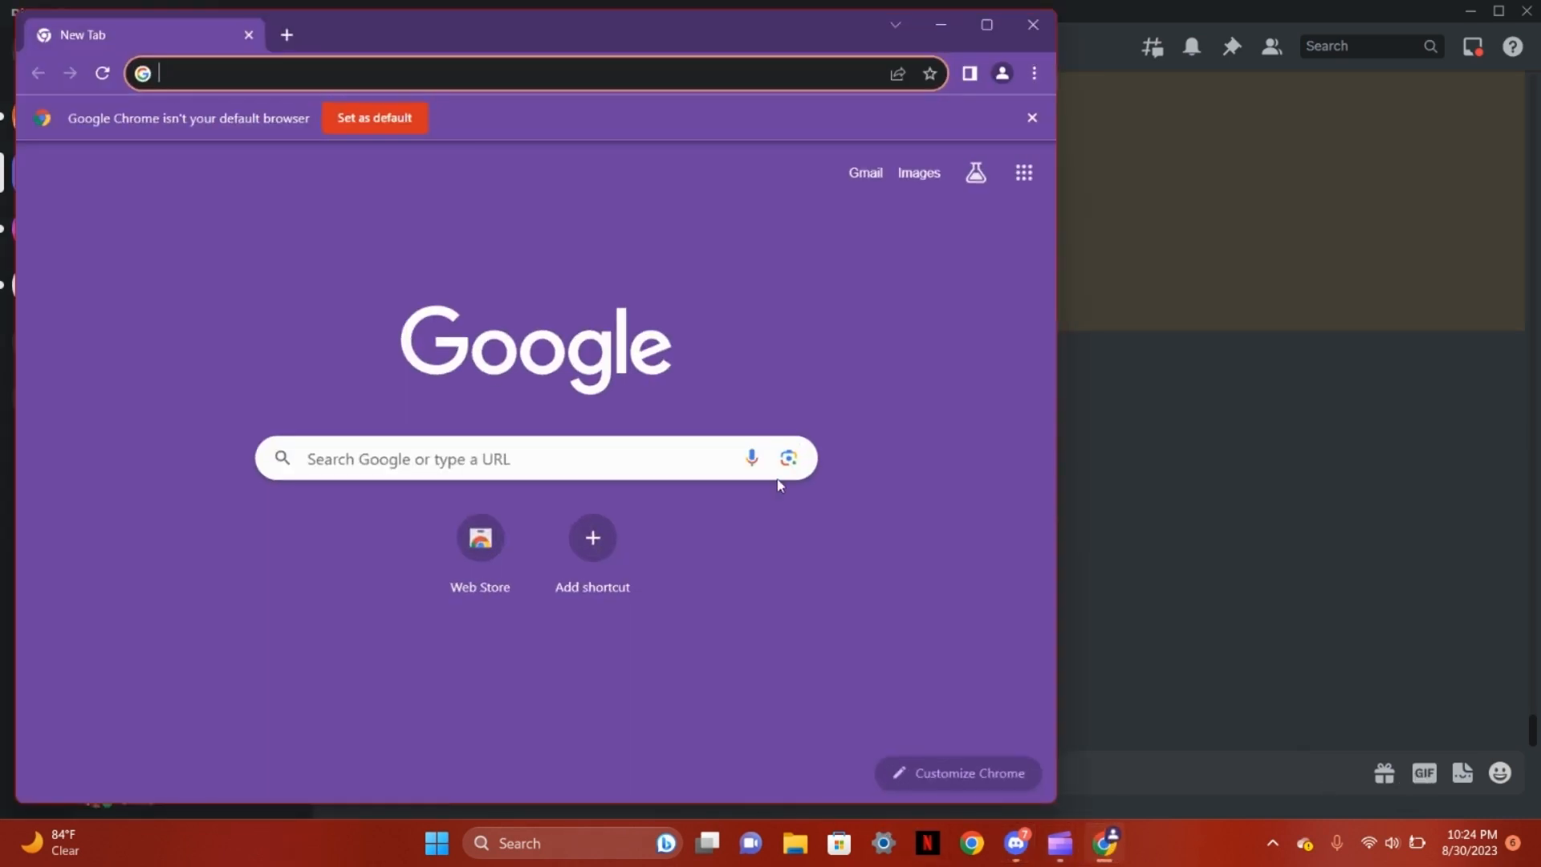
click(450, 66)
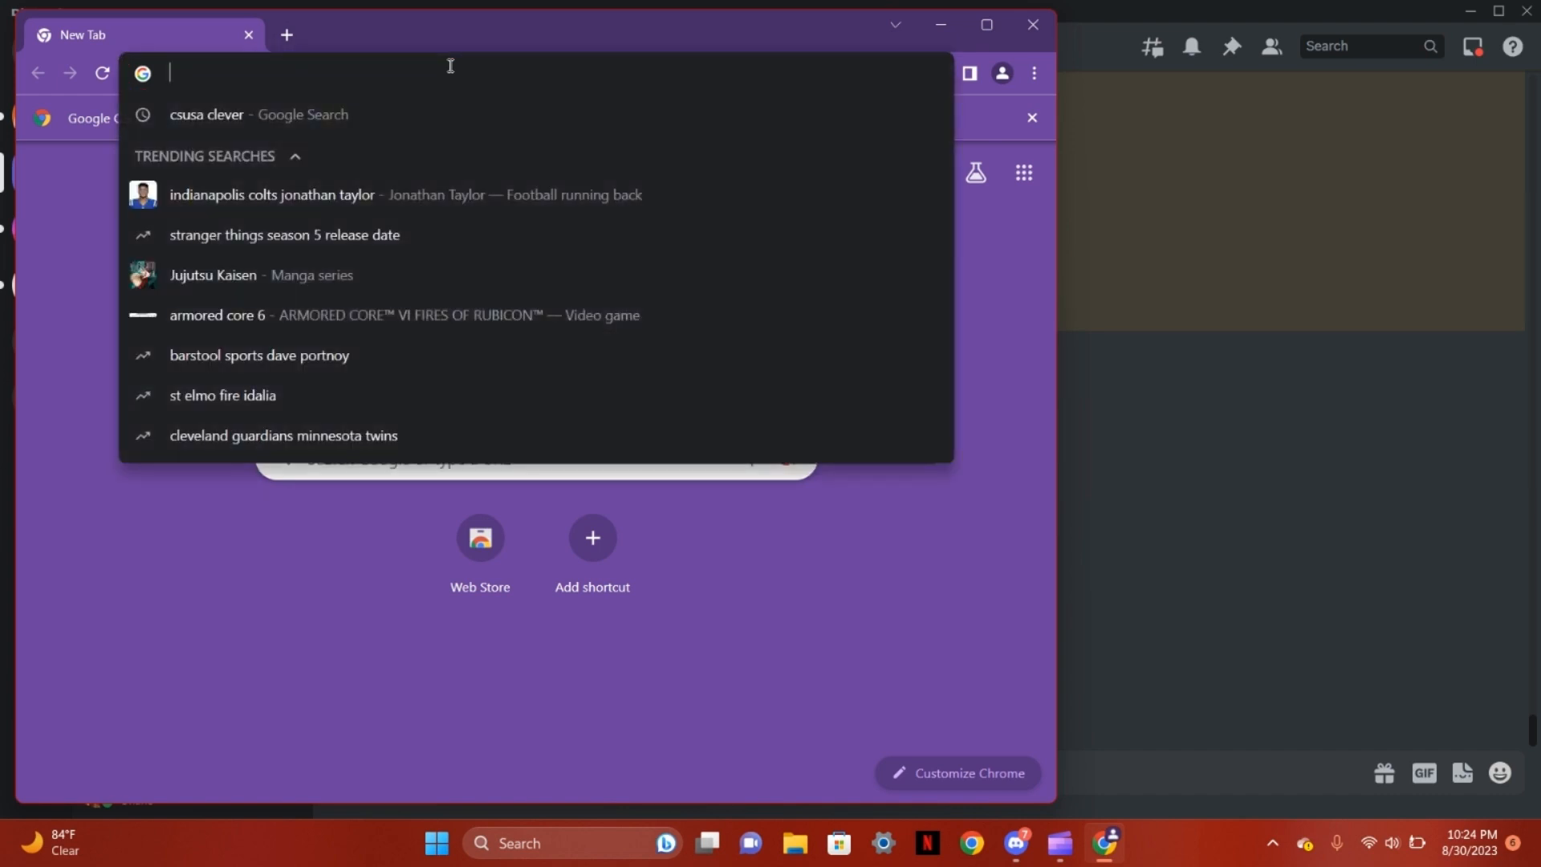
key(ctrl+v)
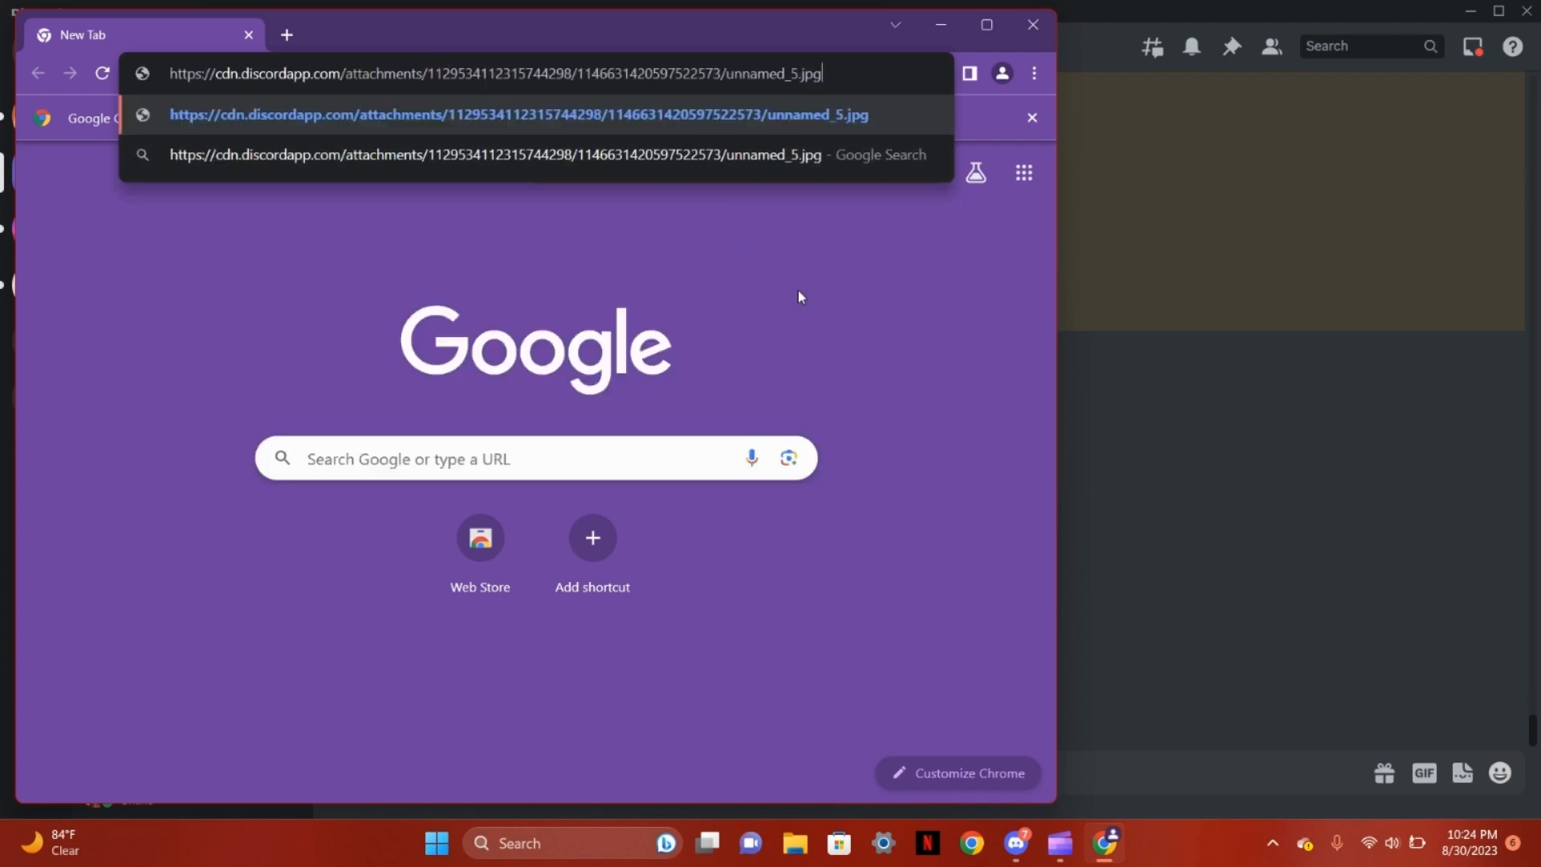
key(Return)
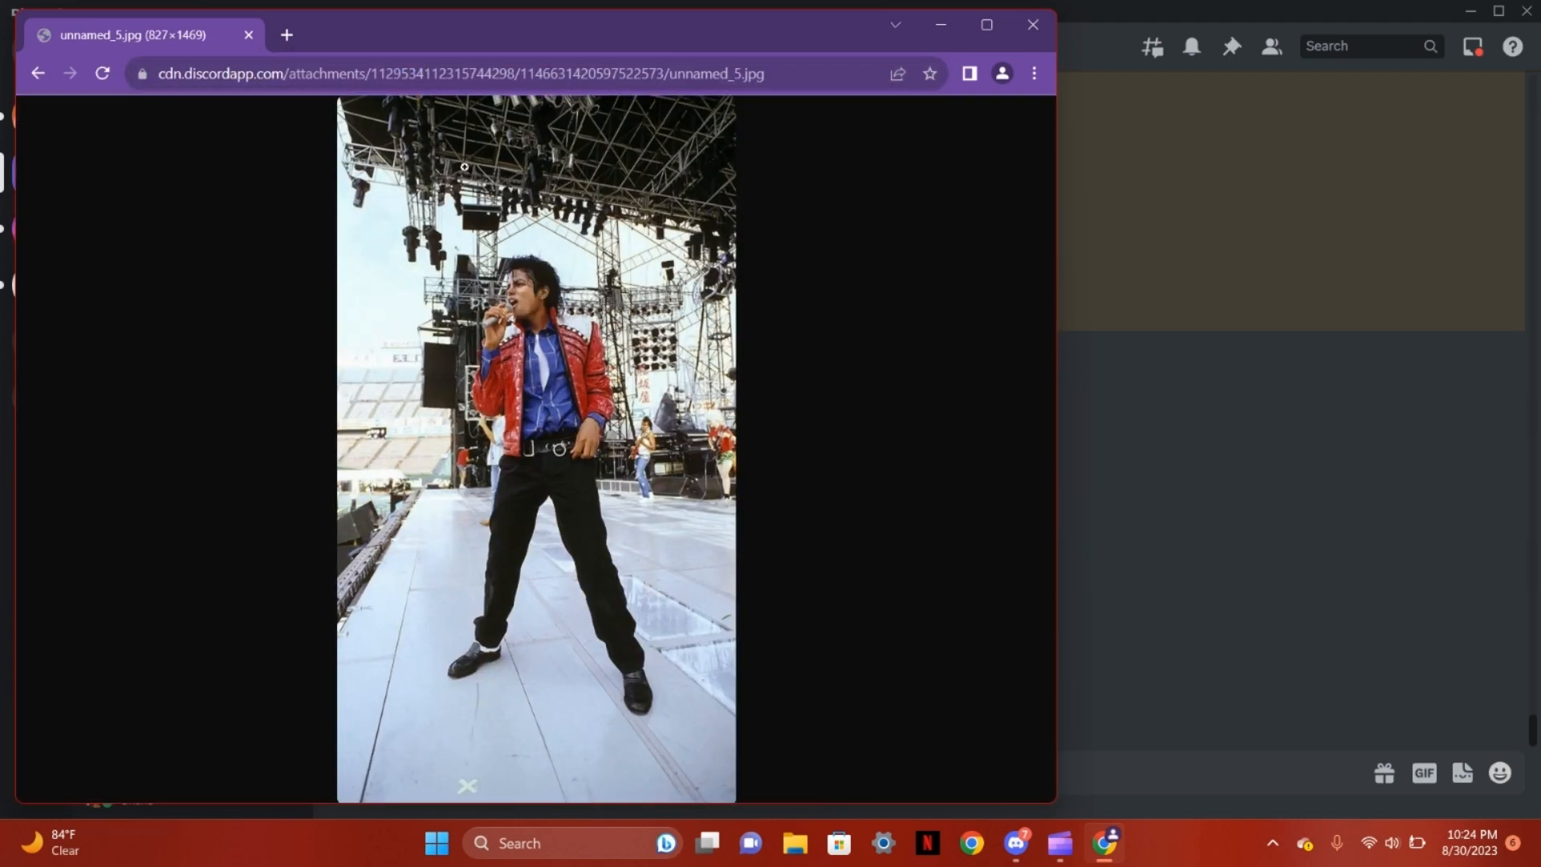
click(768, 87)
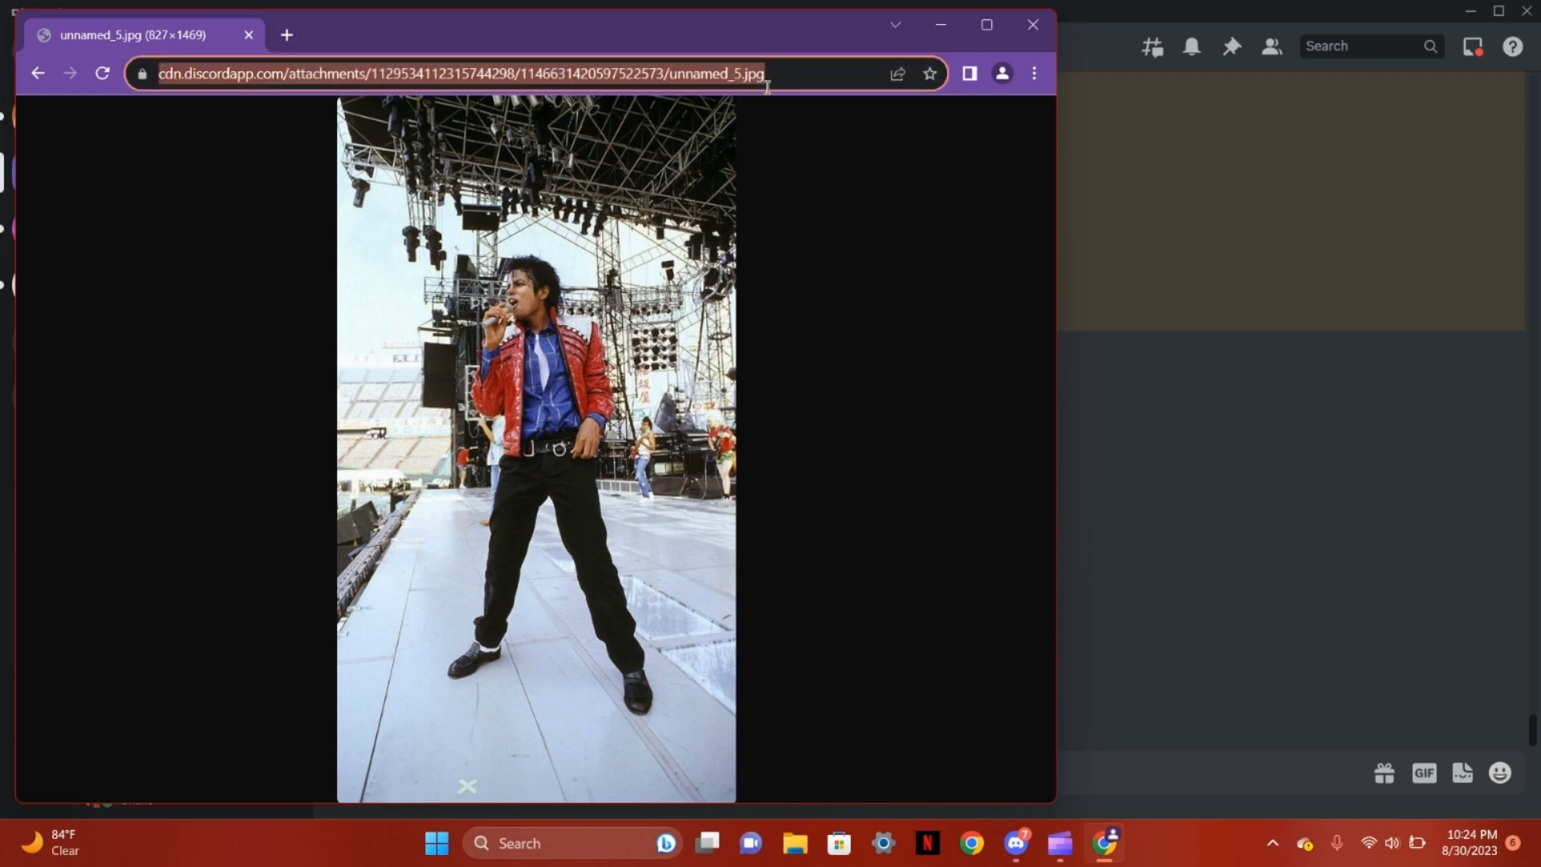
click(1033, 24)
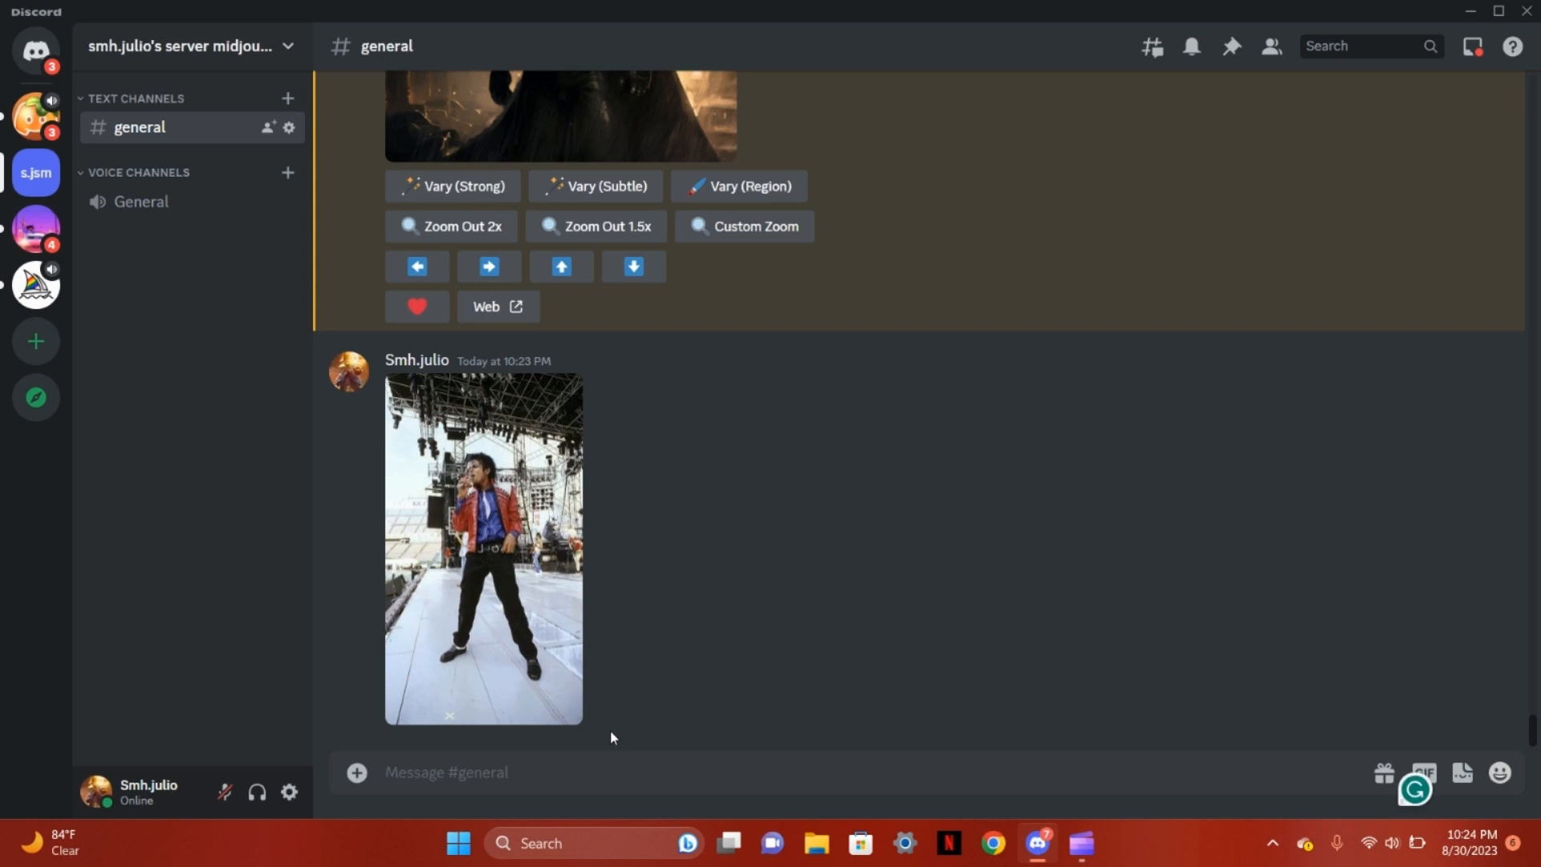
- Submit an /imagine prompt made of the copied photo link followed by the word "colorful"
text(/ima)
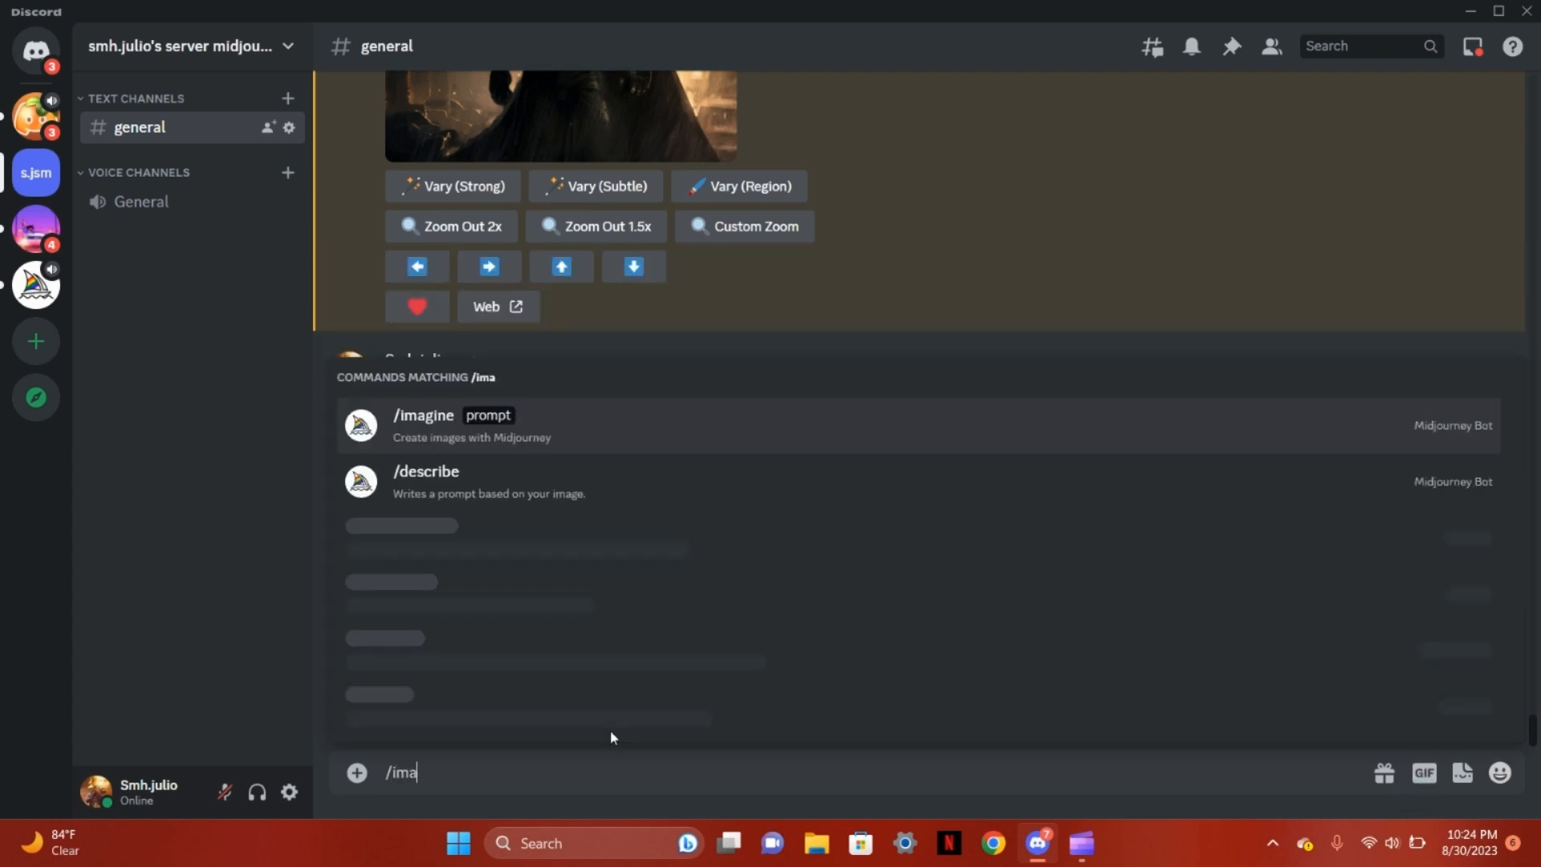
text(gine)
key(Tab)
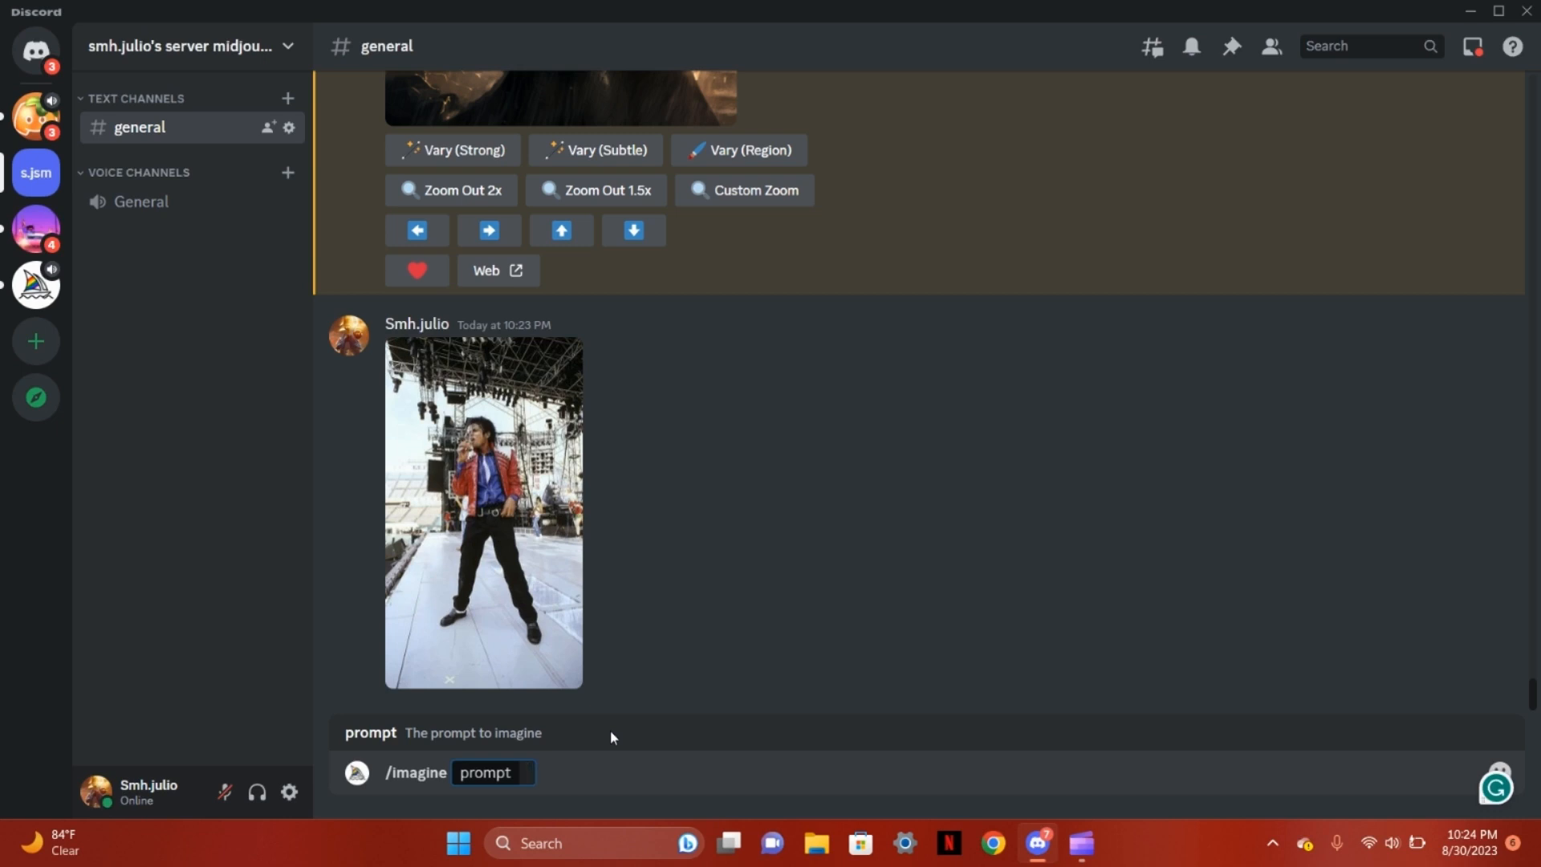
key(ctrl+v)
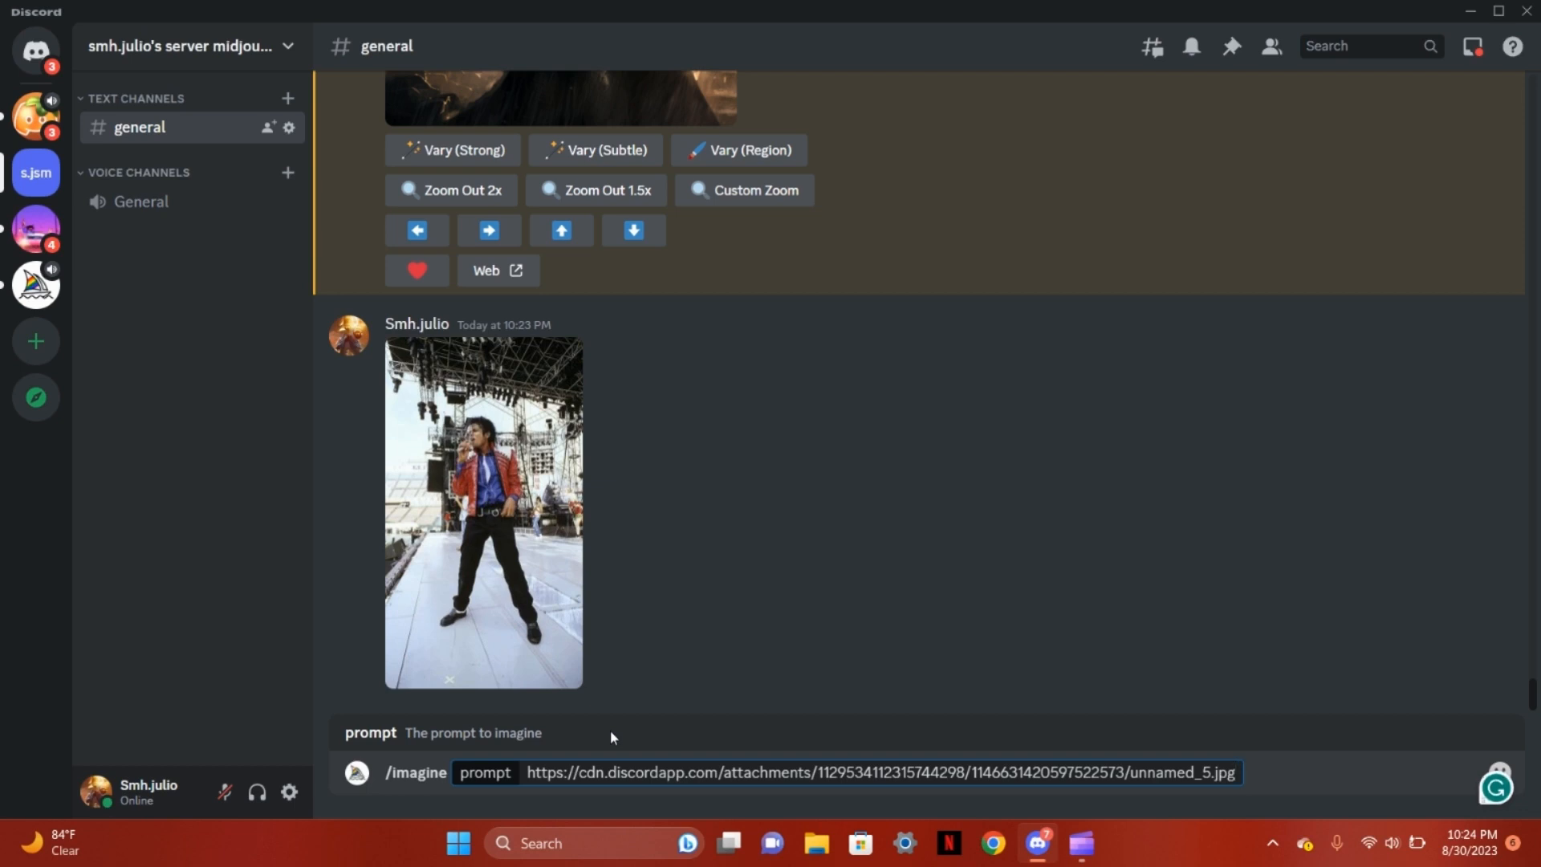
text(colorful)
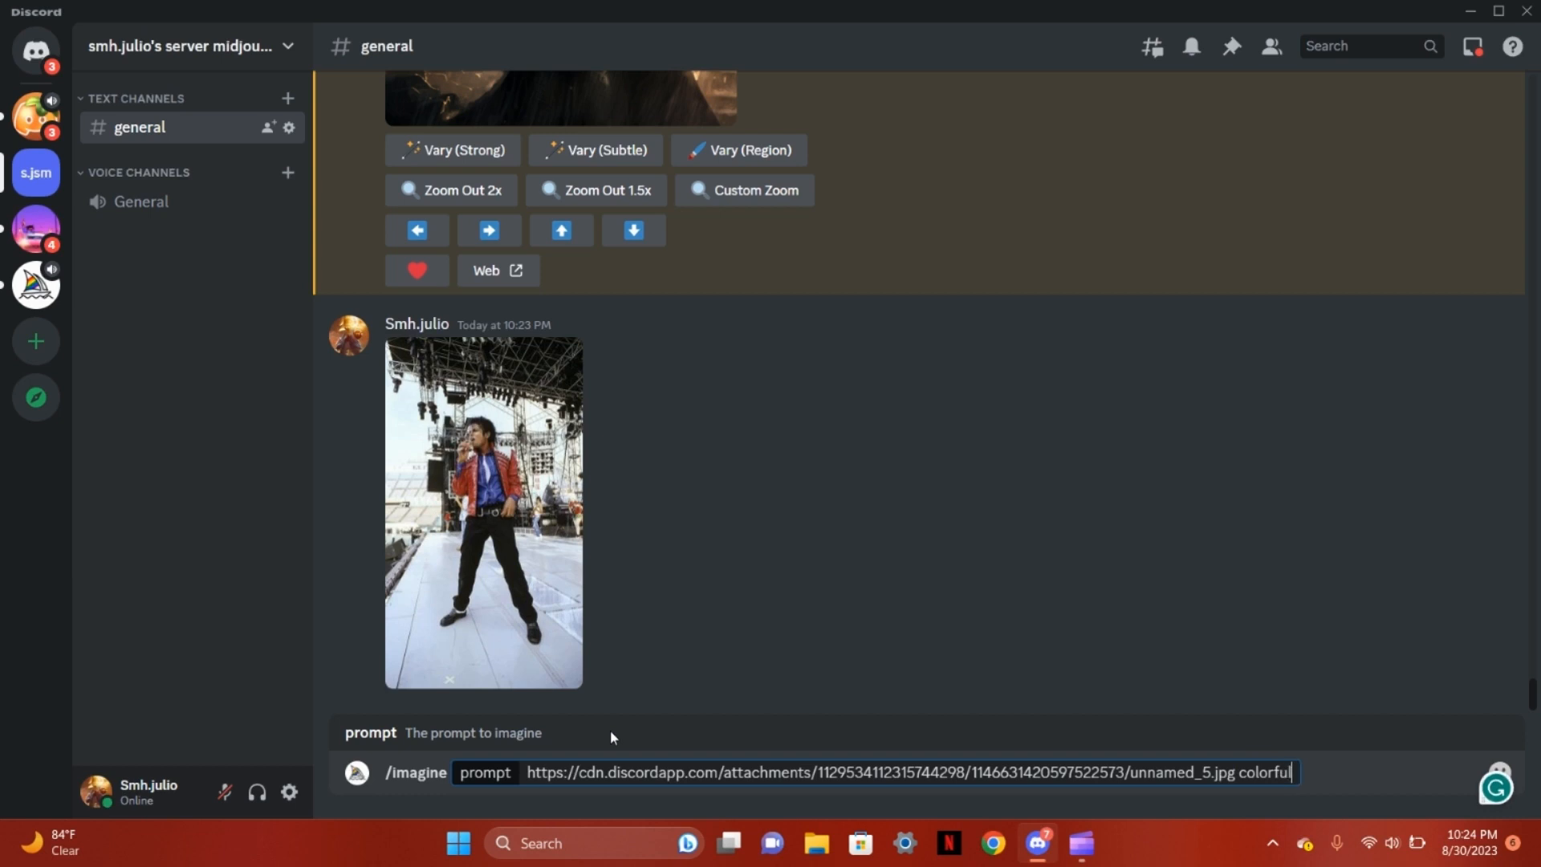
key(Return)
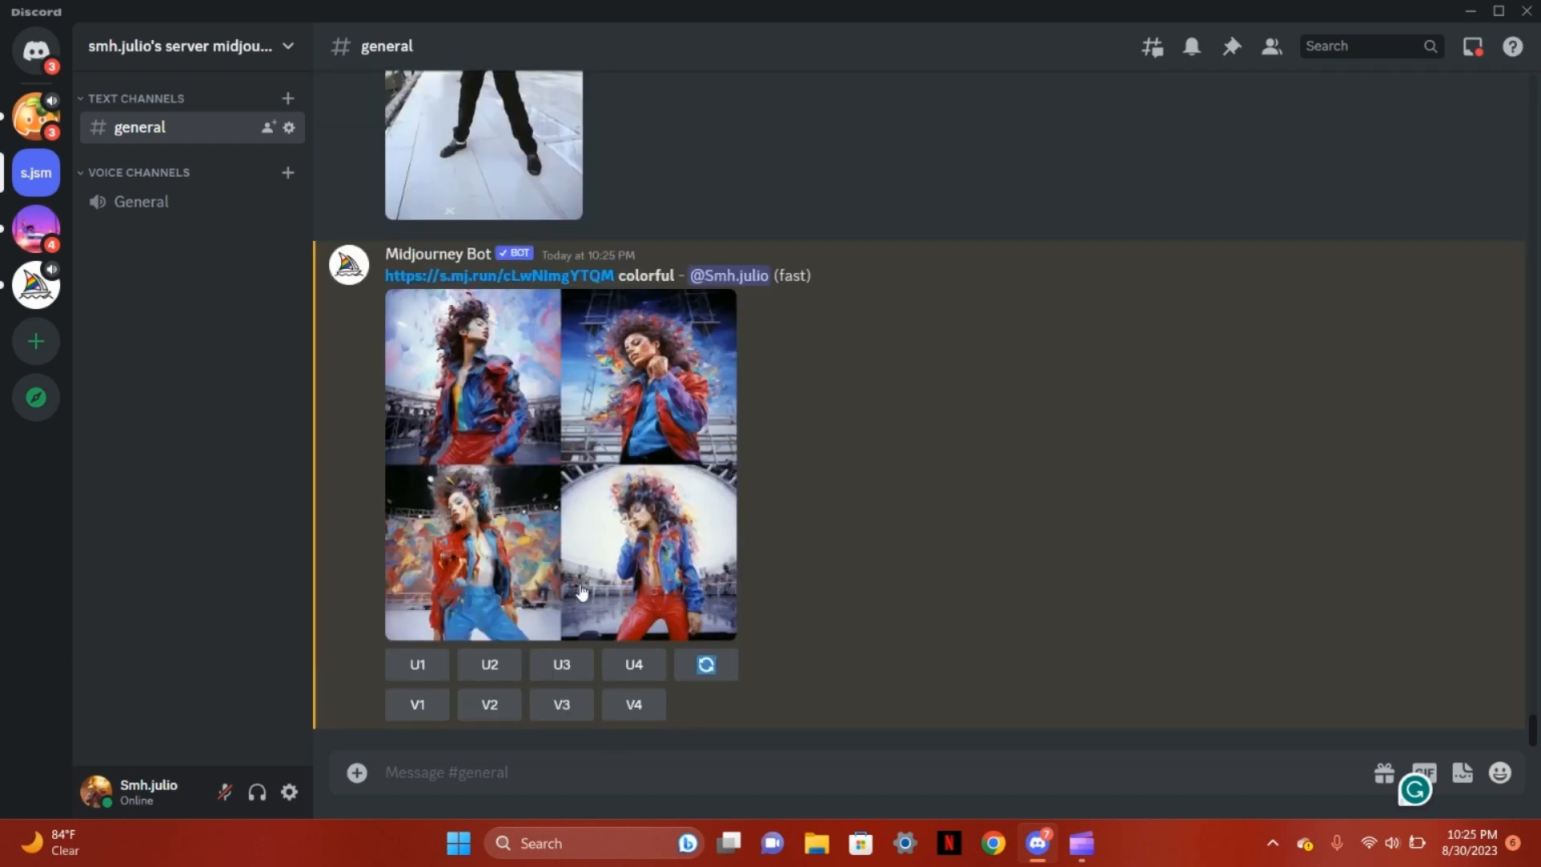
- View the generated image grid enlarged and compare it with the enlarged original photo
click(560, 520)
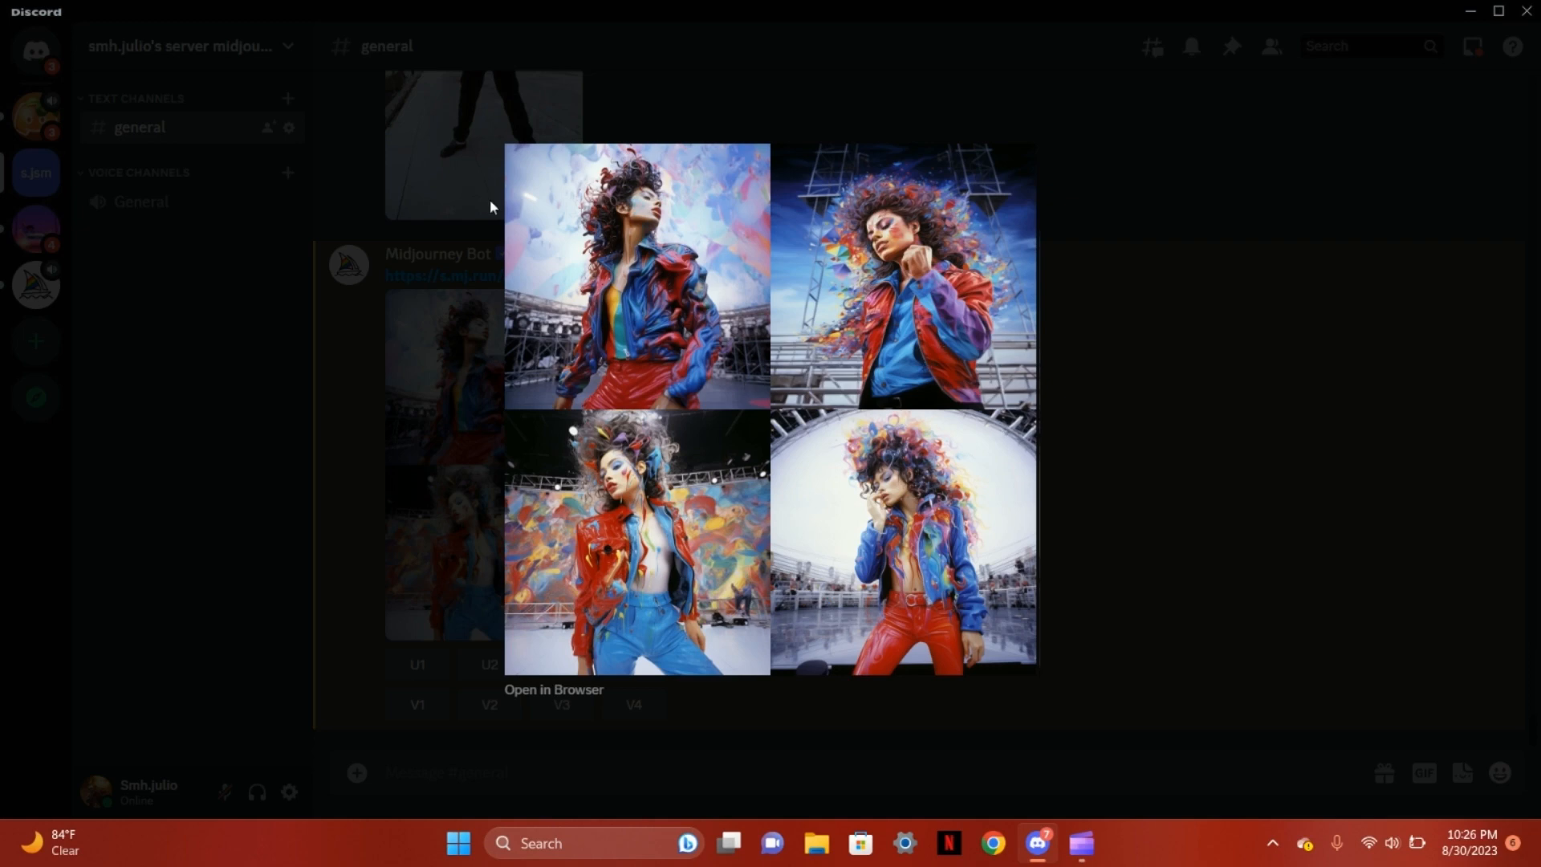
click(1108, 444)
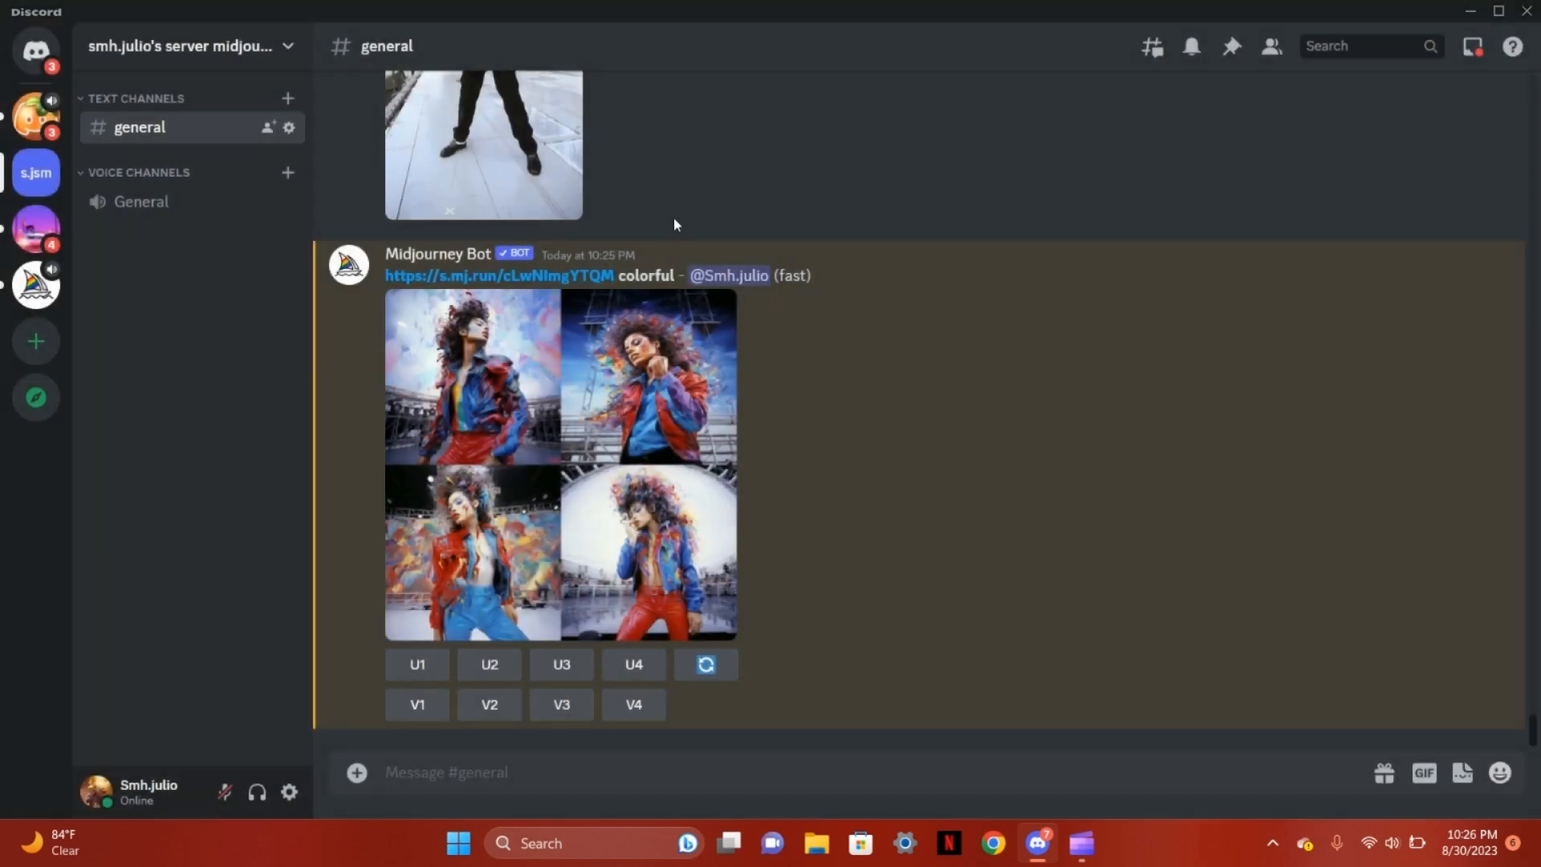
click(506, 141)
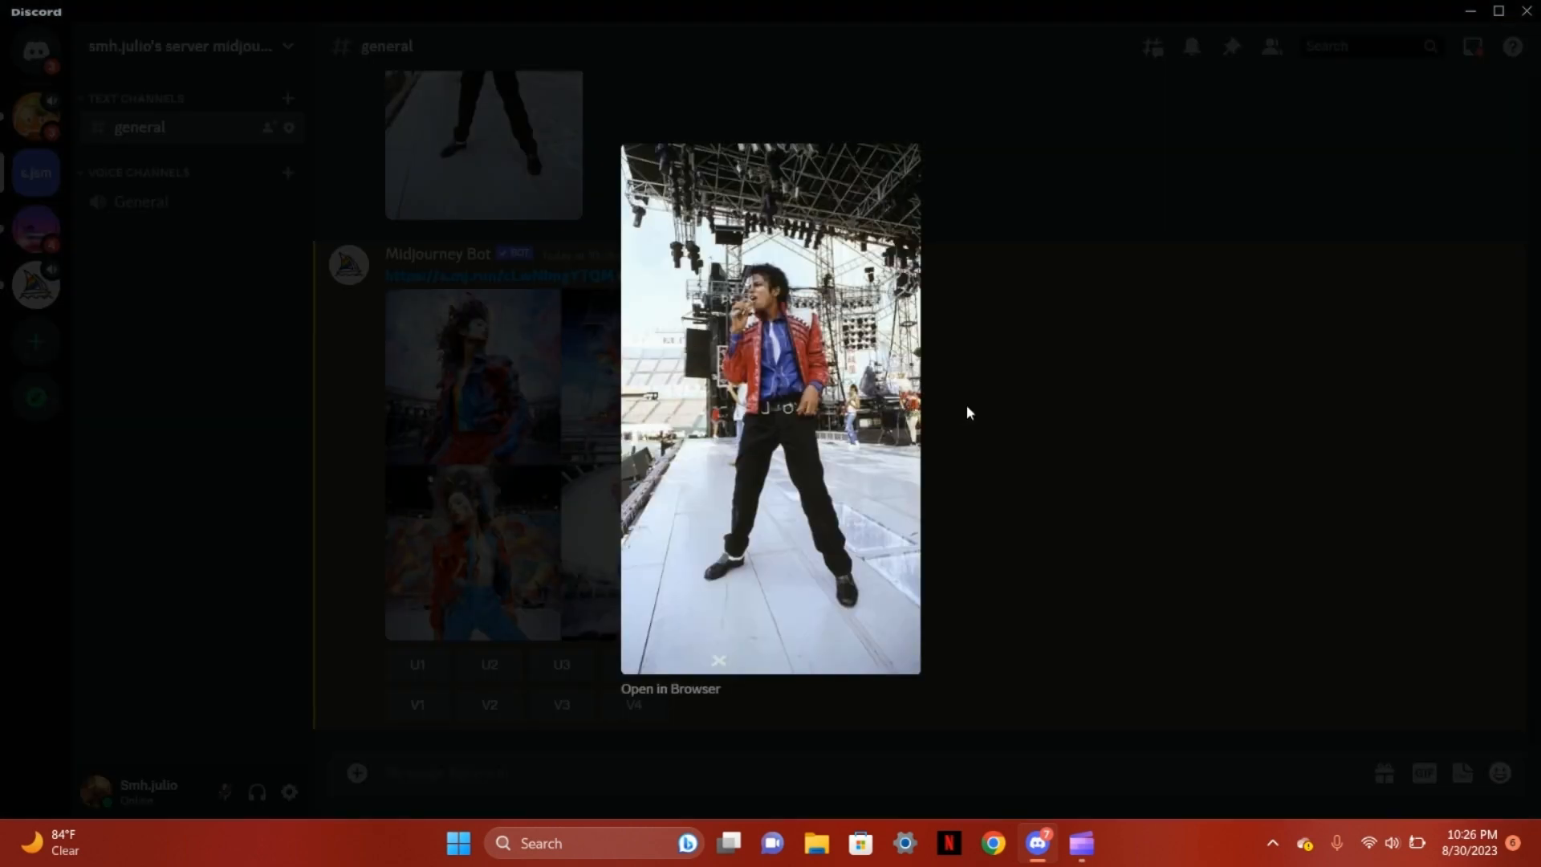
click(1068, 369)
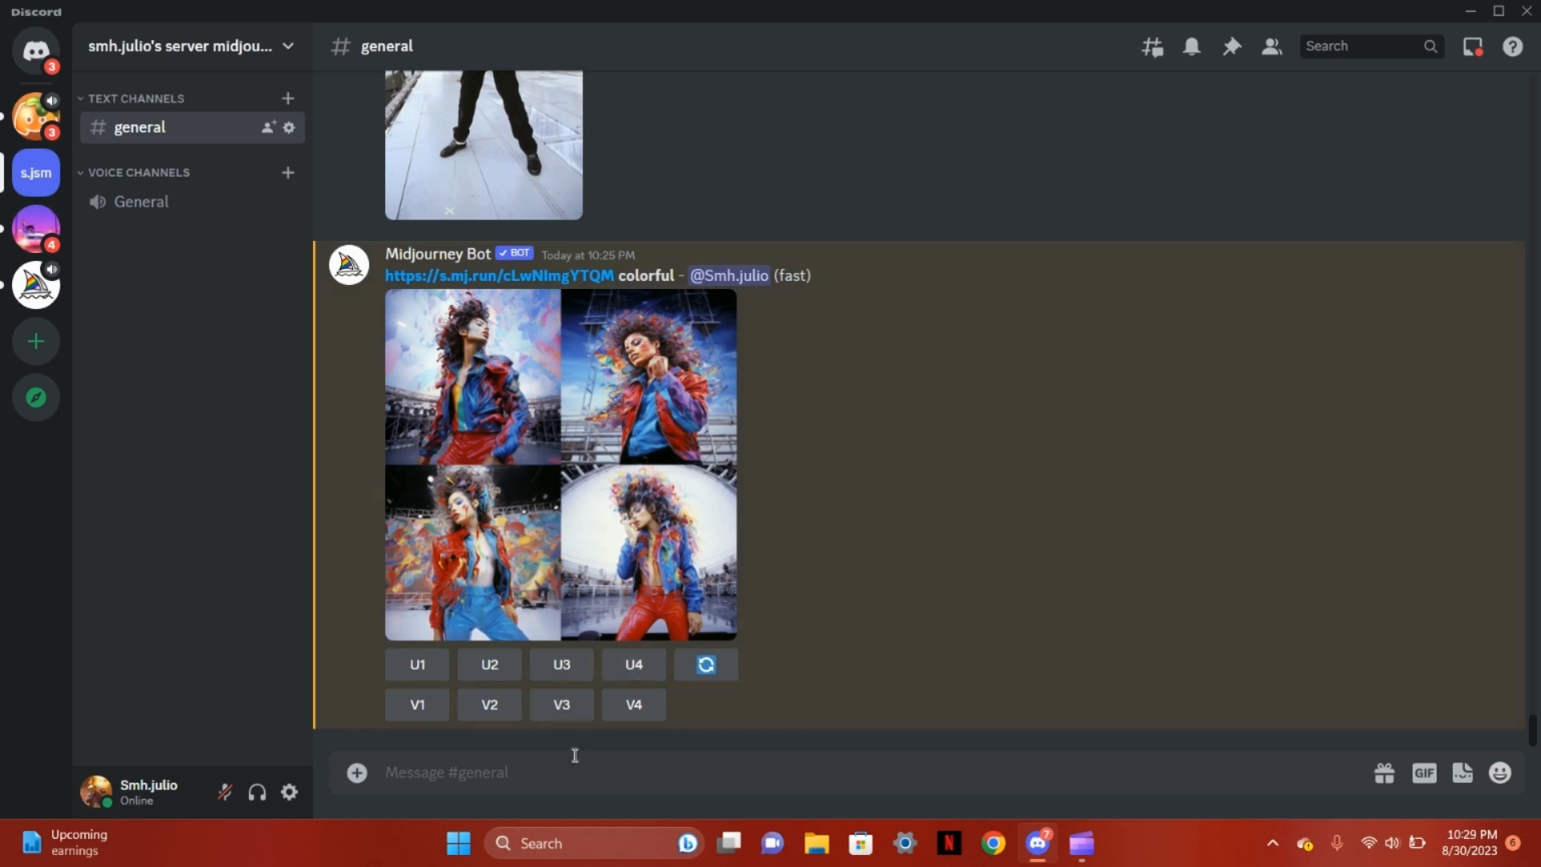
- Start a /blend command and attach the file unnamed from Downloads as image1
text(/)
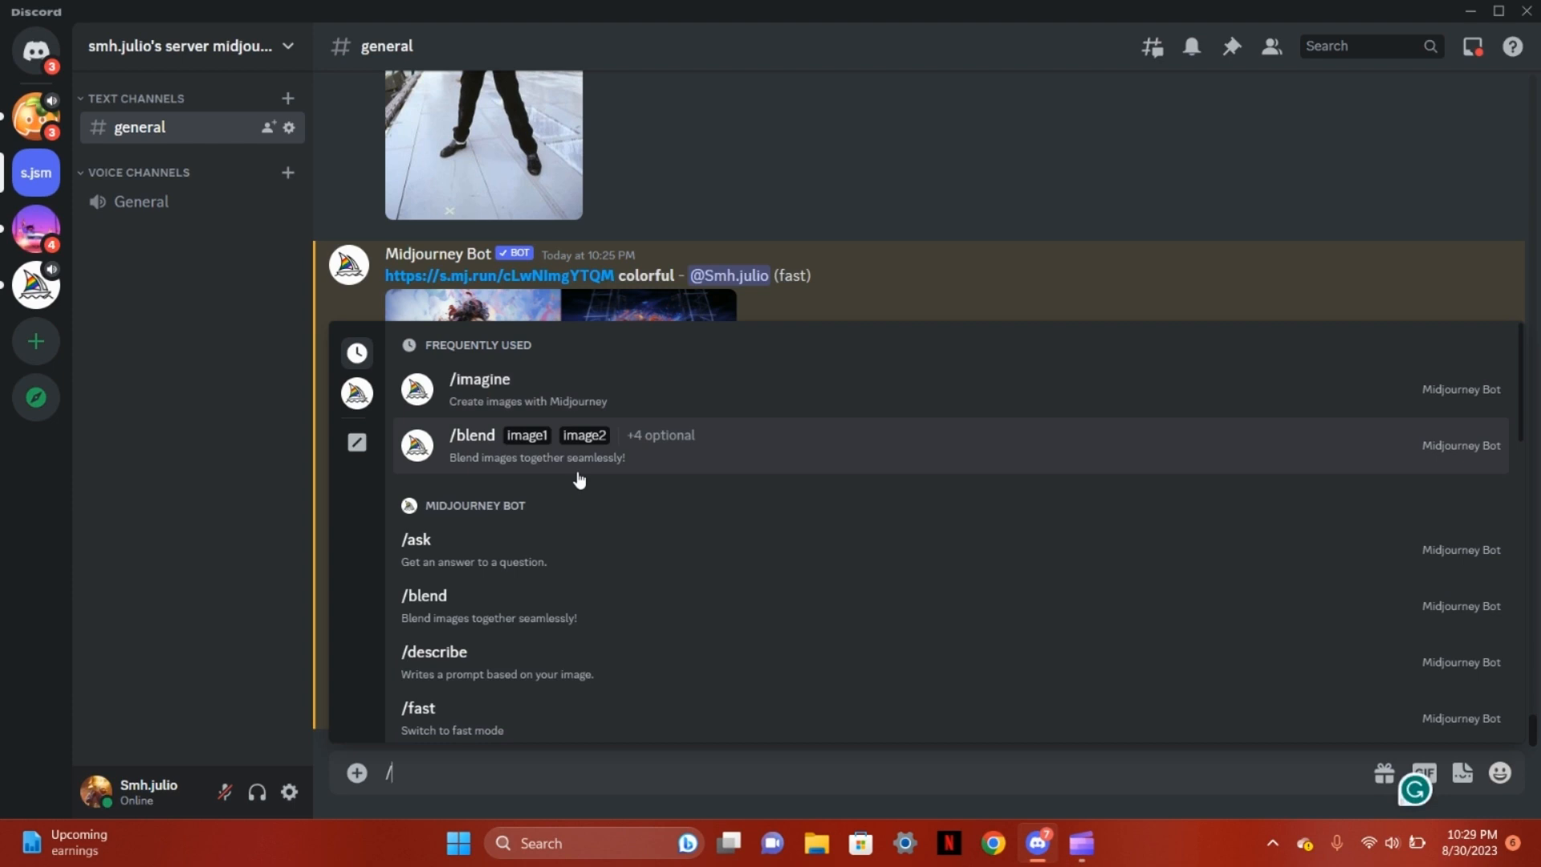
text(blend)
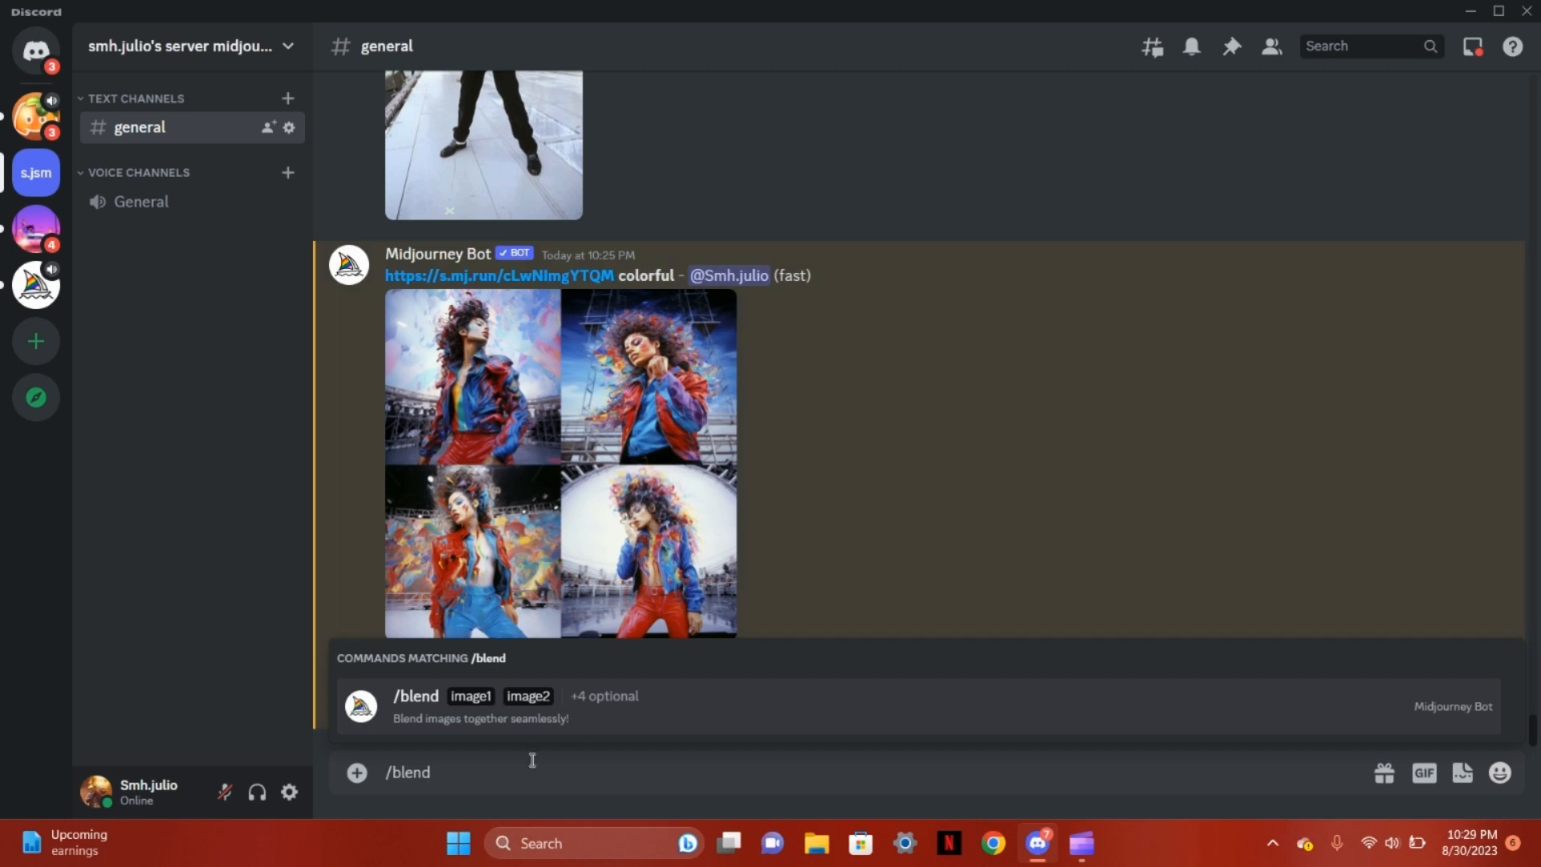
click(440, 722)
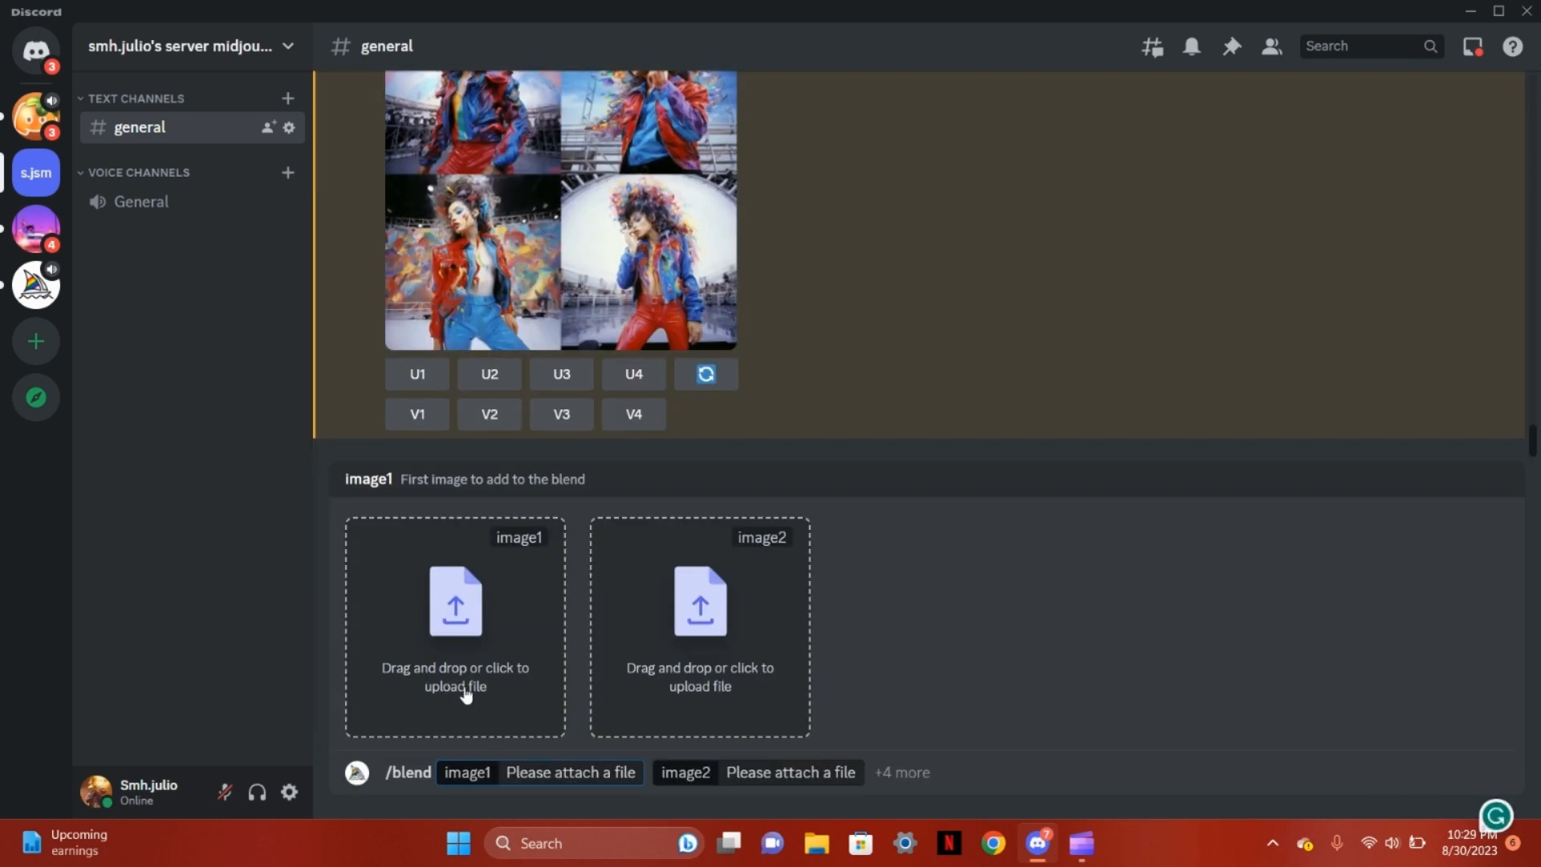
click(470, 620)
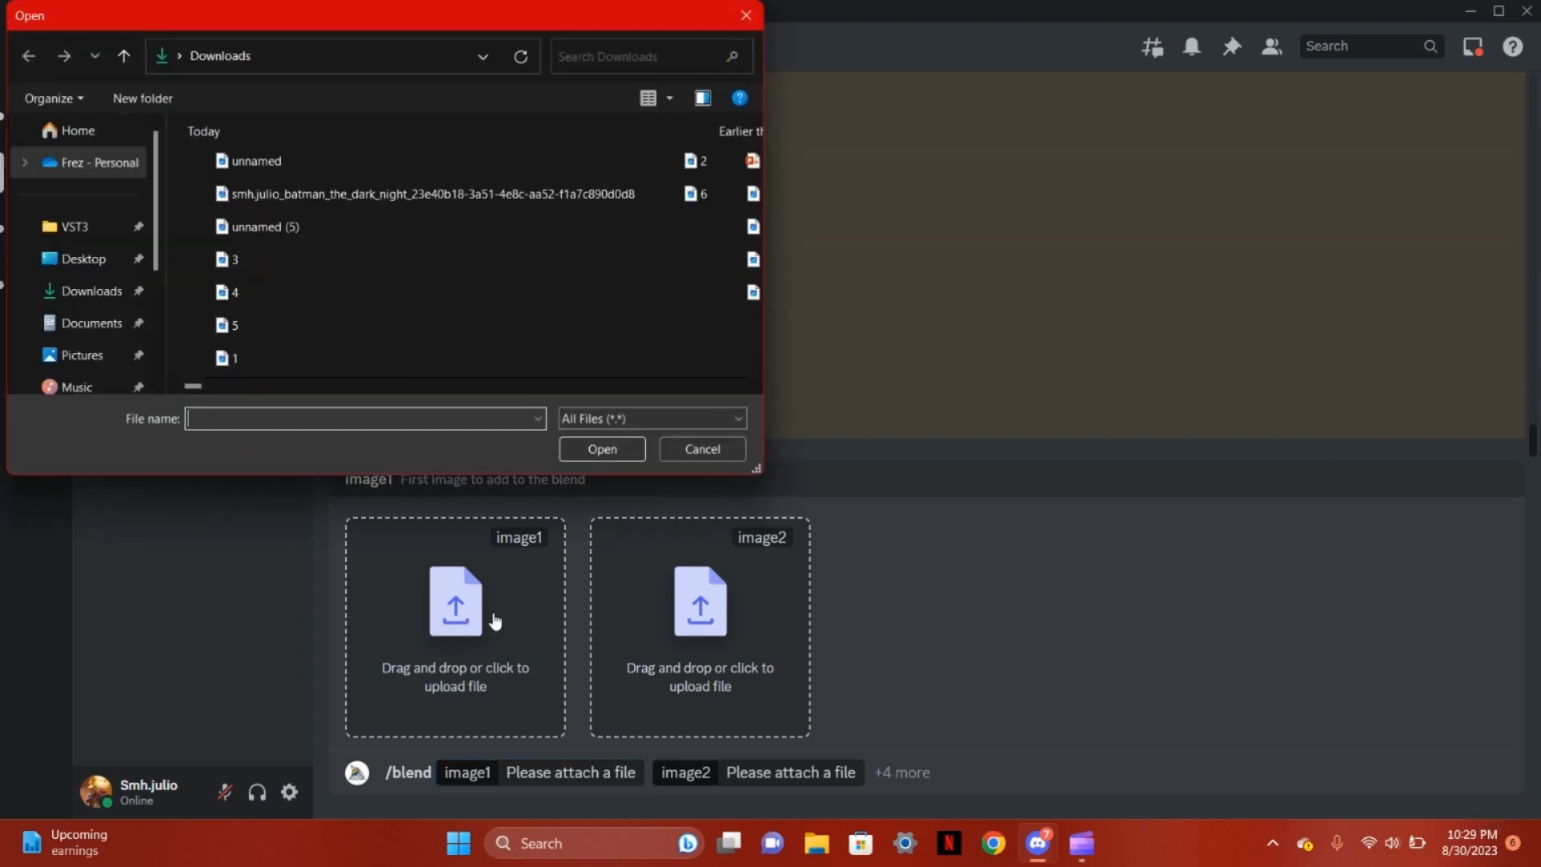
click(329, 170)
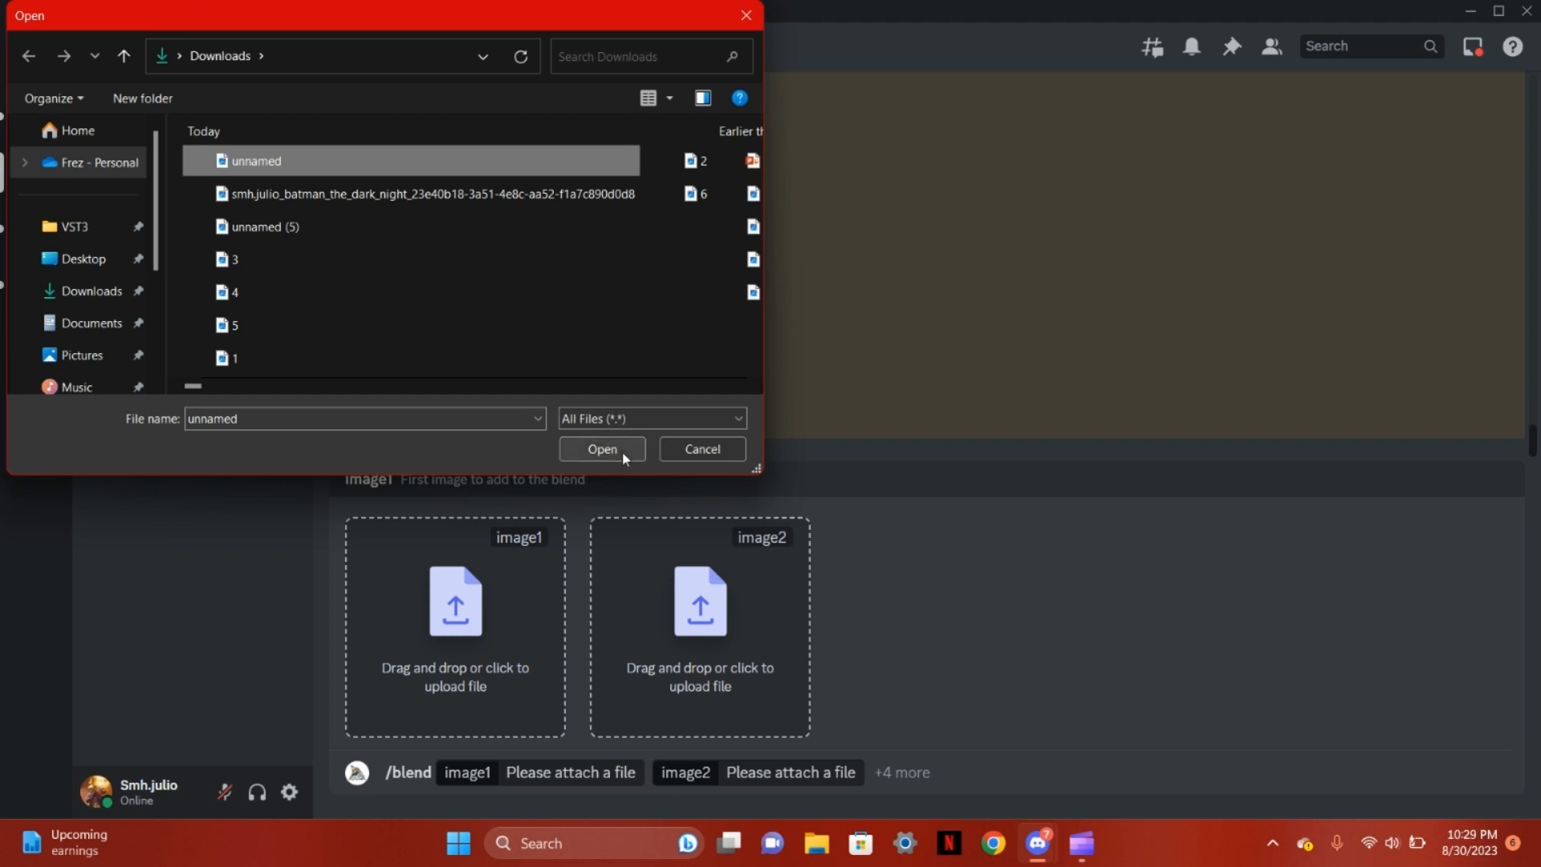
click(602, 449)
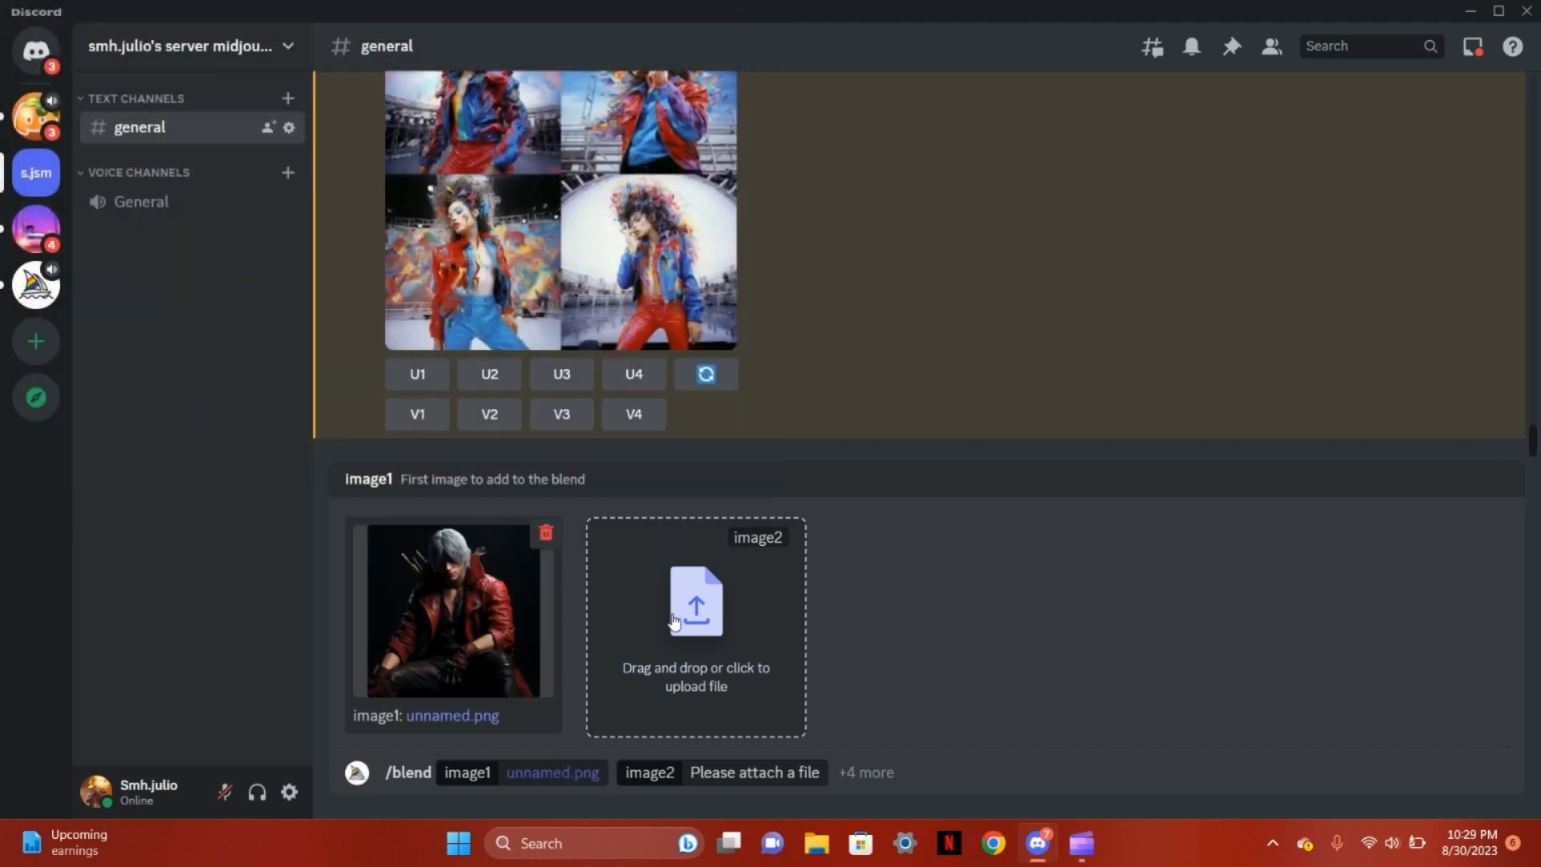
- Attach the downloaded batman_the_dark_night picture as image2 and submit the blend
click(683, 627)
click(430, 194)
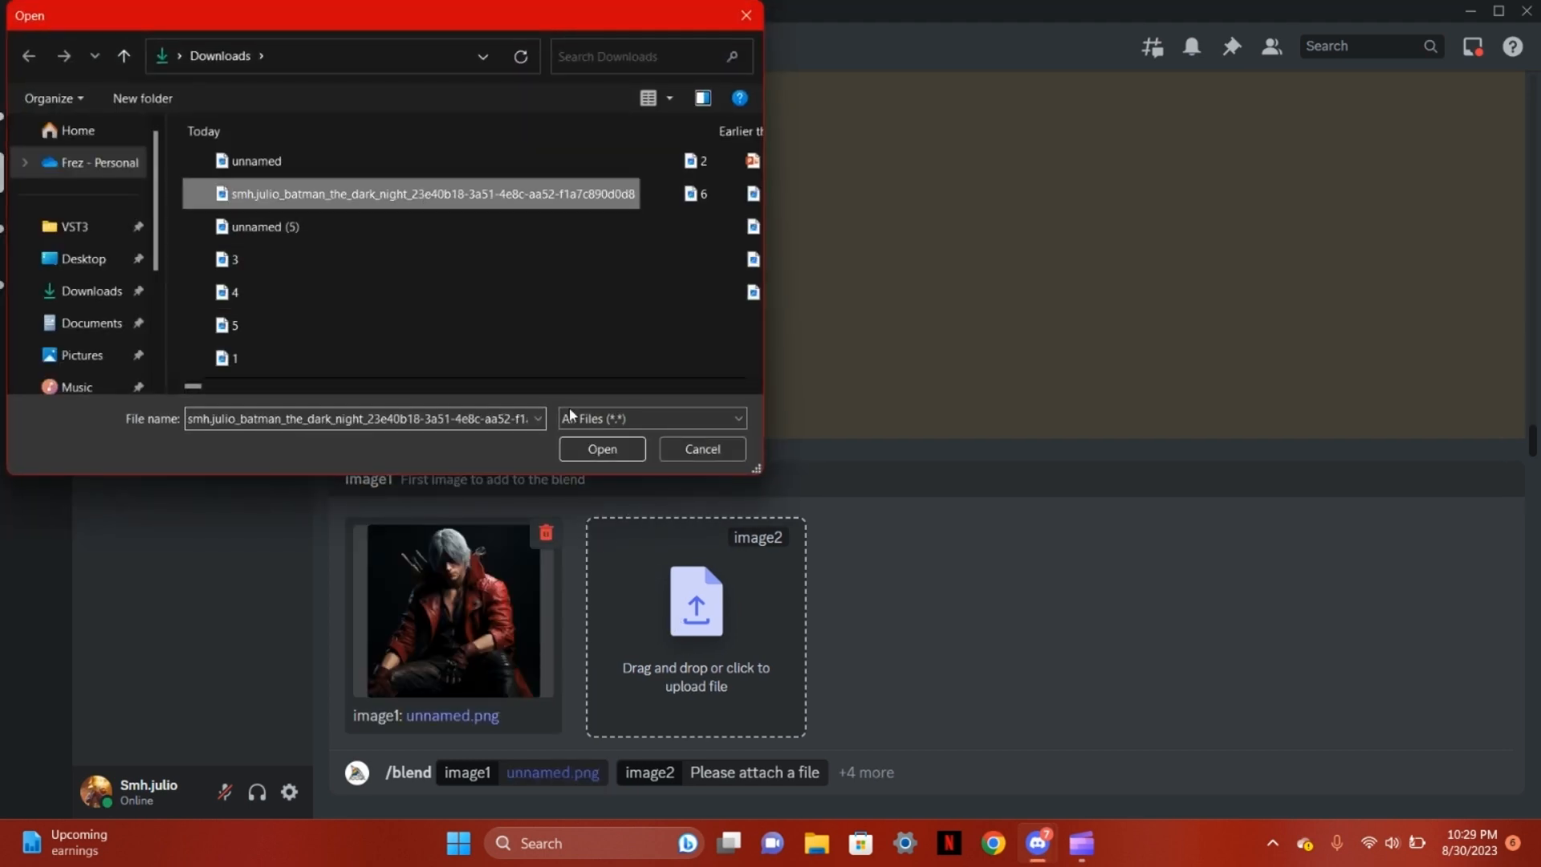
click(616, 451)
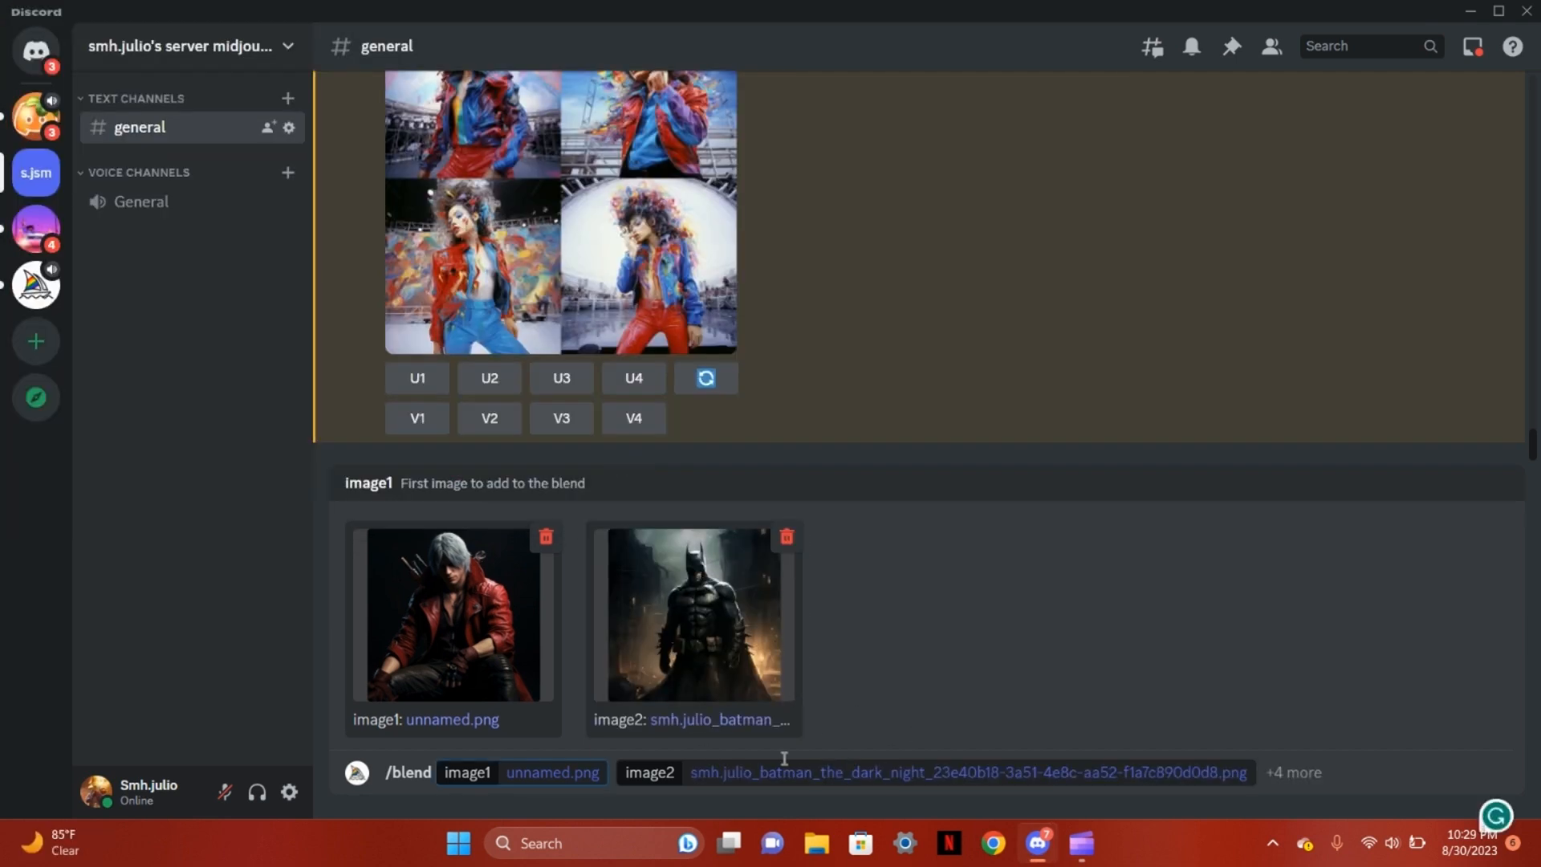
key(Return)
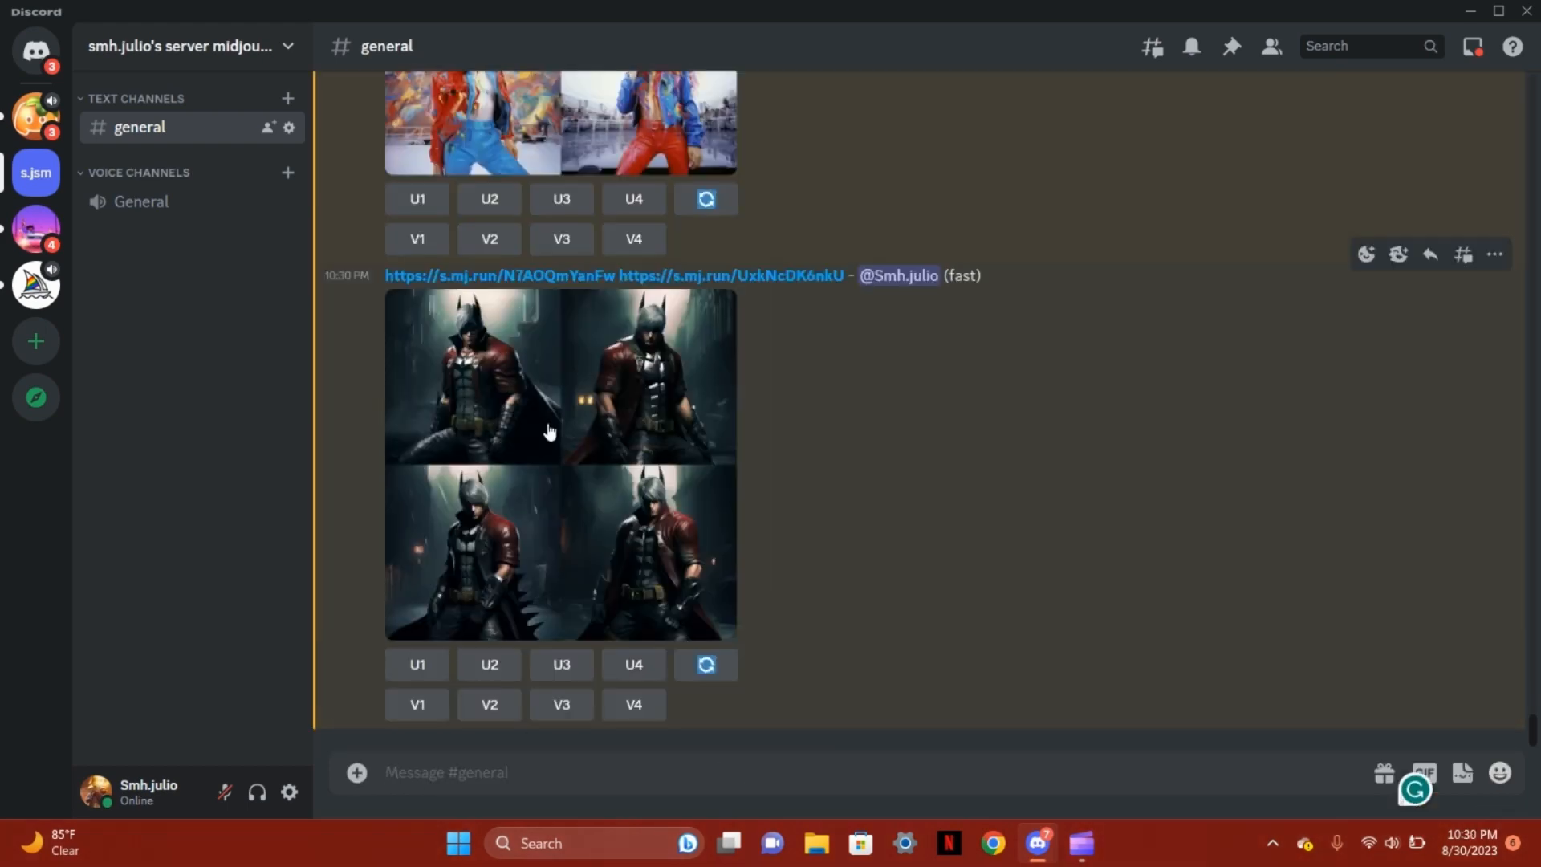
- View the blended image grid enlarged, followed by the single upscaled version
click(547, 422)
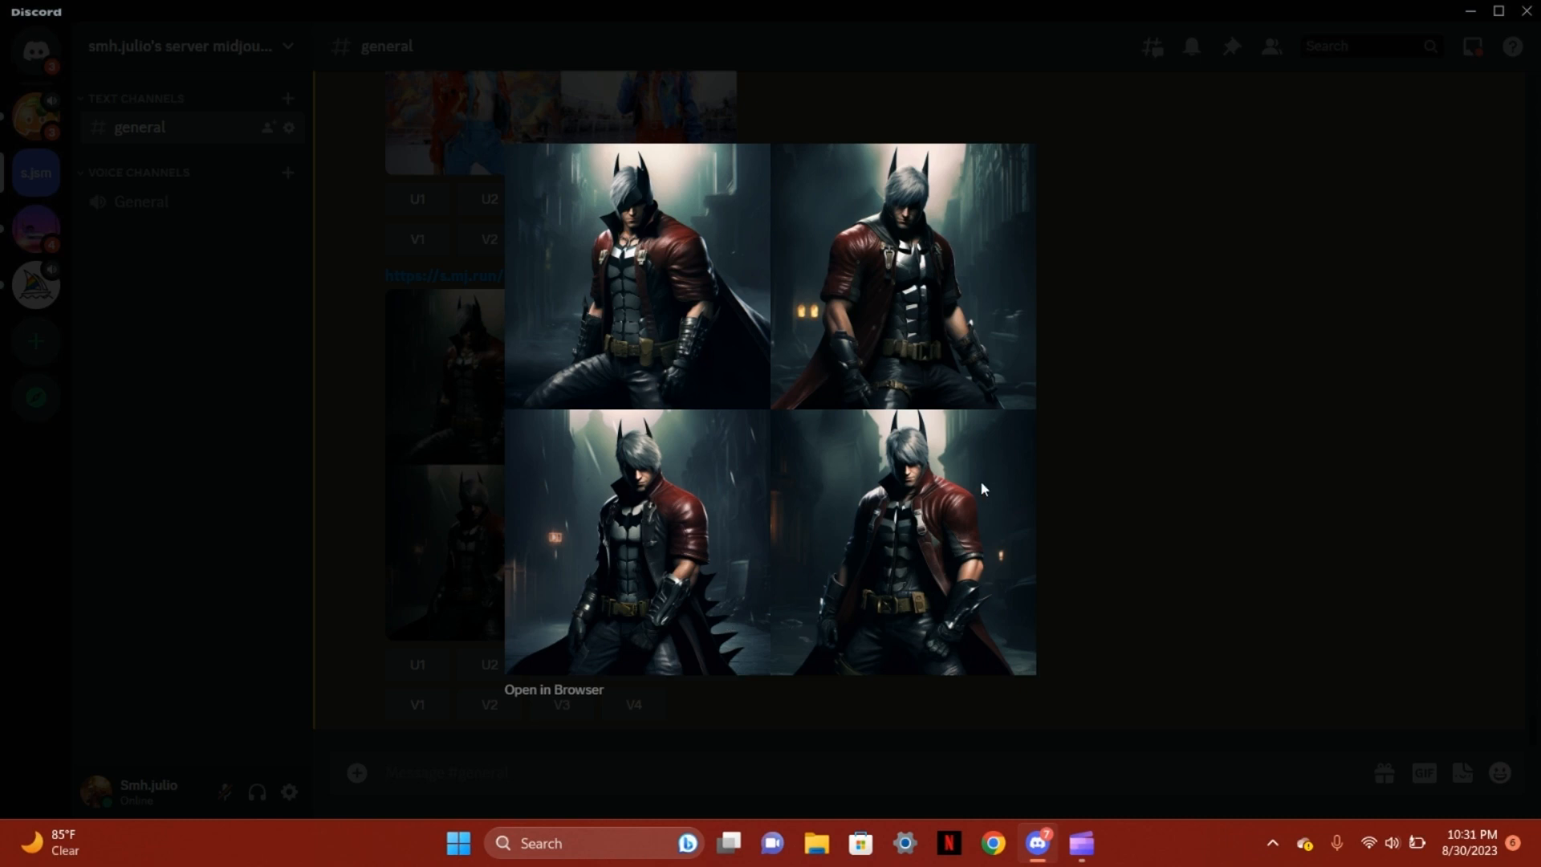
key(Right)
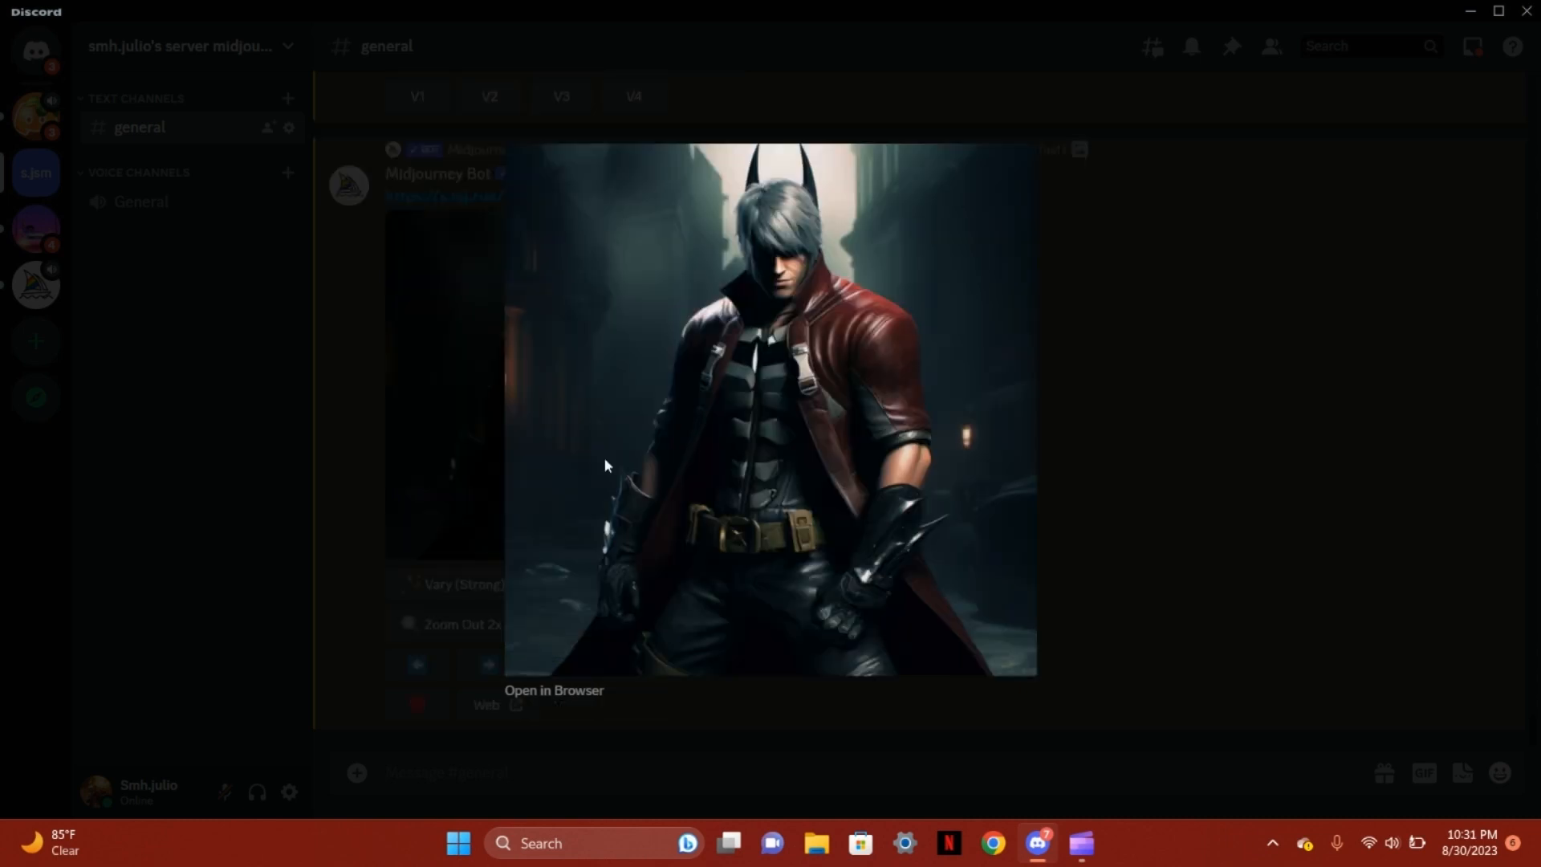